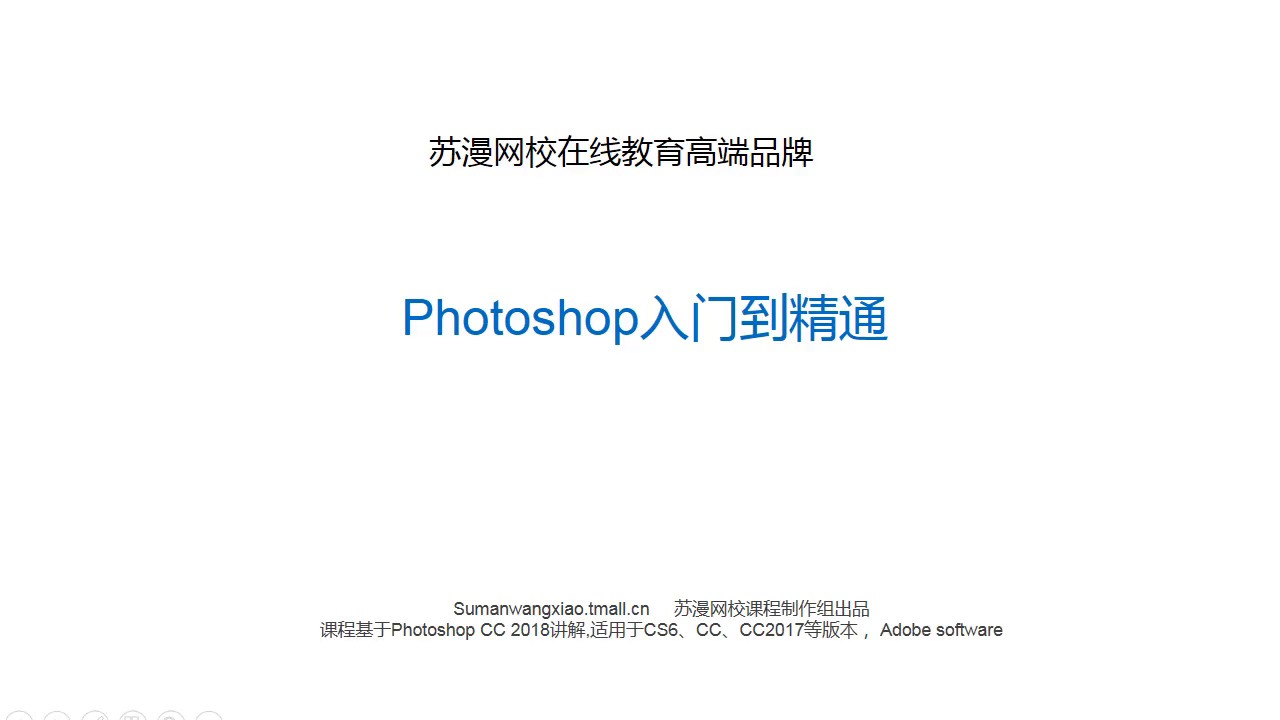
pyautogui.click(954, 467)
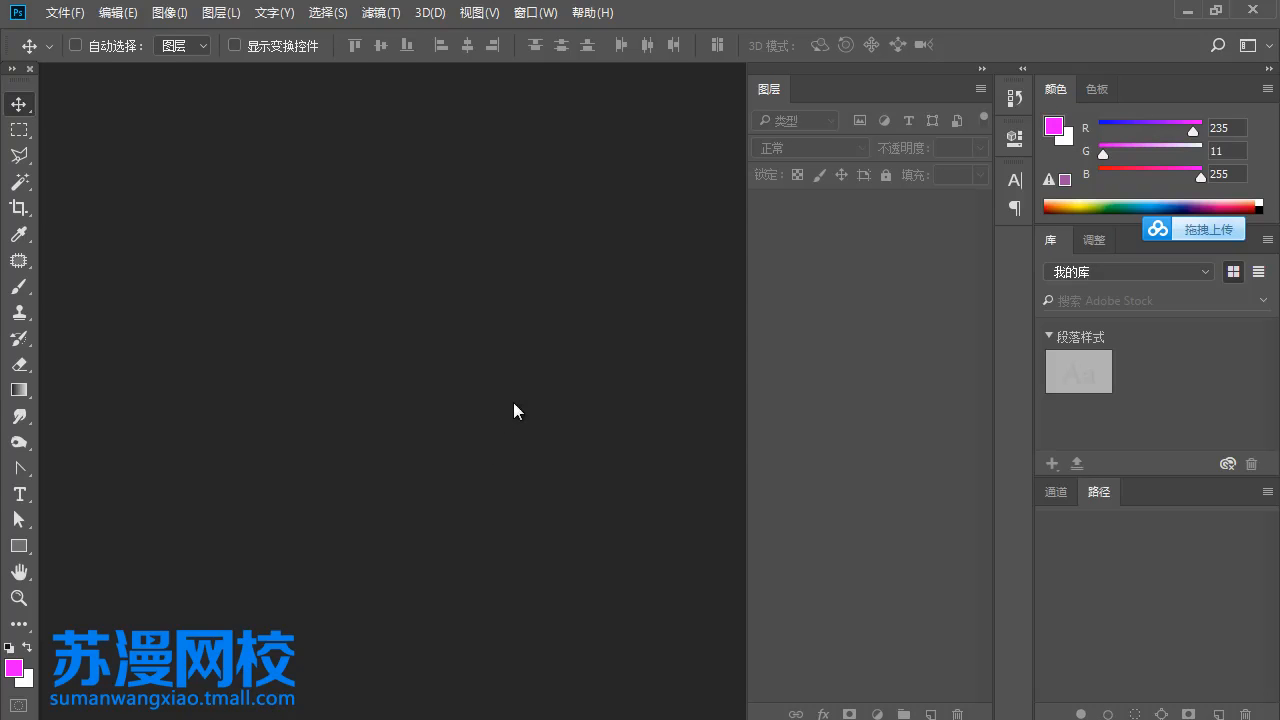
# - Create a new RGB document of 532 × 391 pixels at 72 pixels/inch with a white background
pyautogui.click(64, 13)
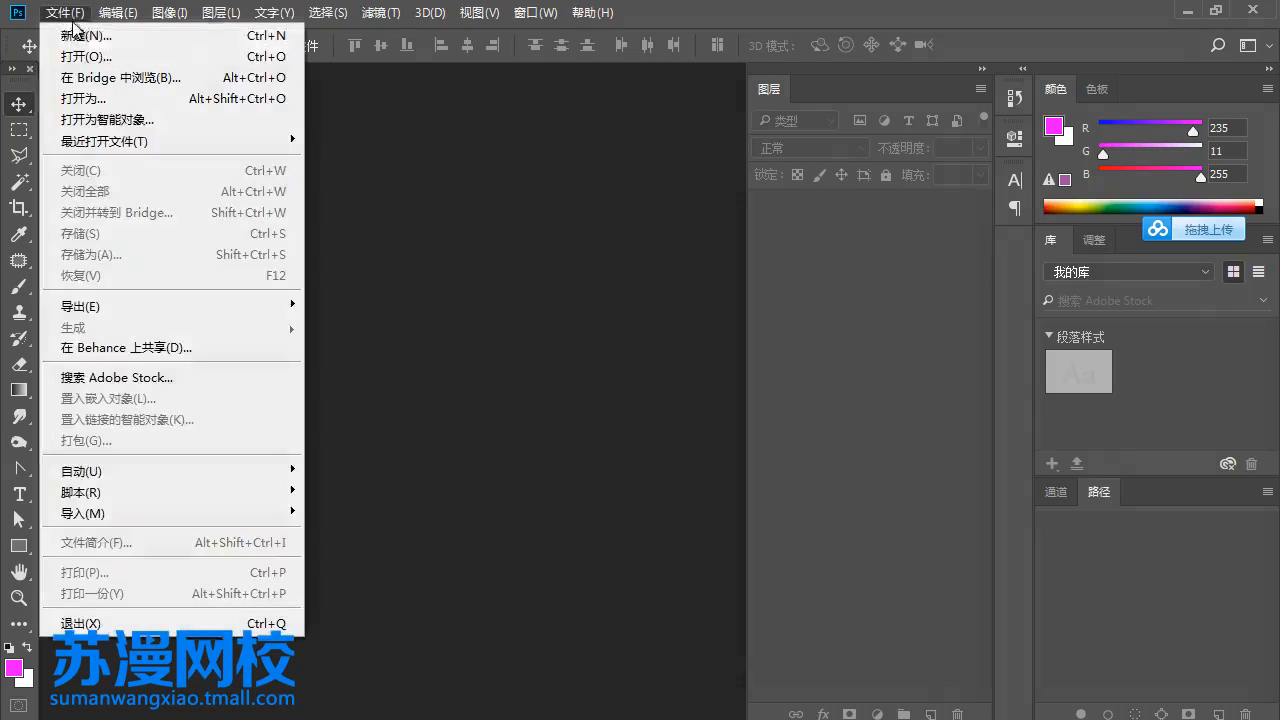
pyautogui.click(80, 36)
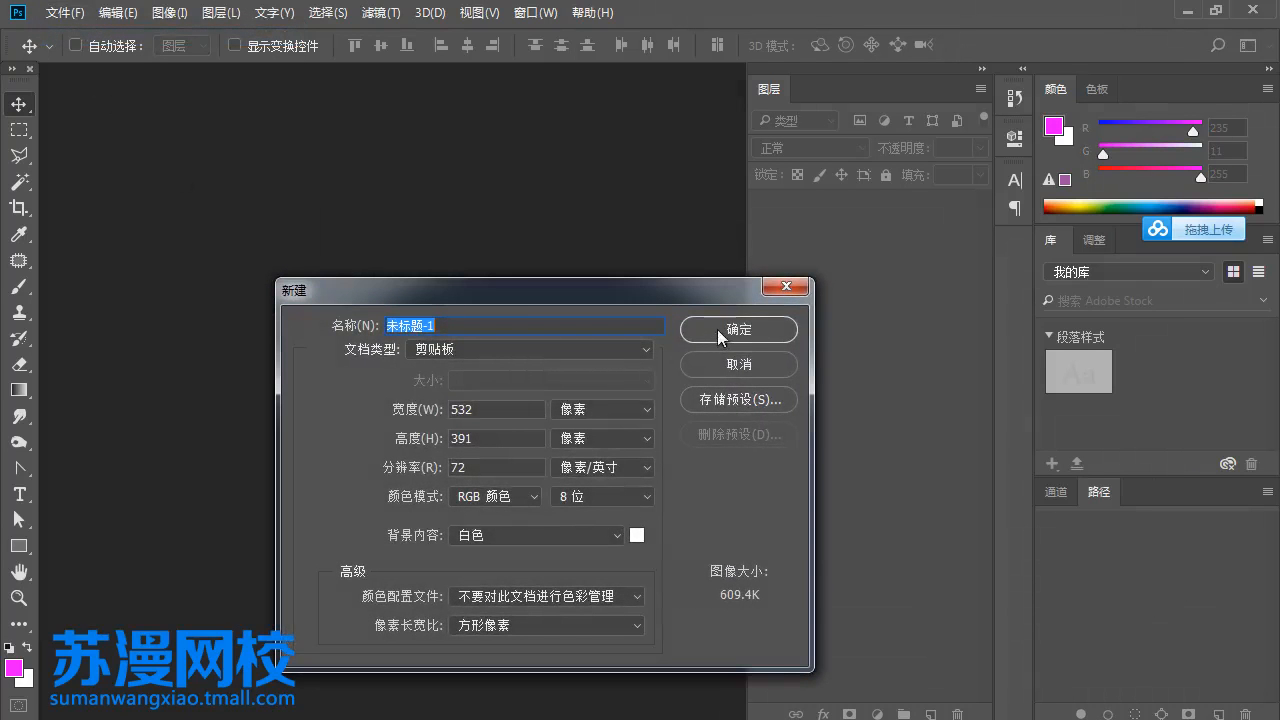
pyautogui.click(717, 329)
pyautogui.moveTo(402, 109); pyautogui.dragTo(418, 118)
# - Draw a magenta rectangle shape about 105 × 205 pixels in the left half of the canvas
pyautogui.click(18, 548)
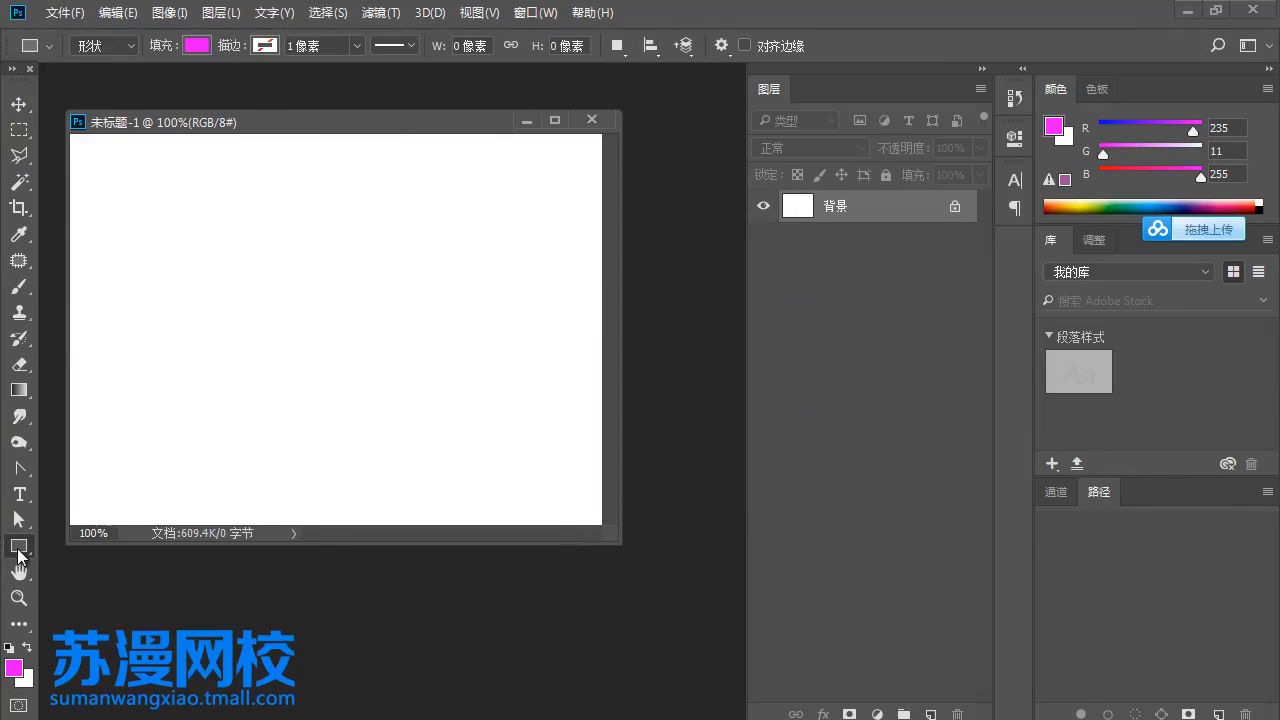
pyautogui.moveTo(306, 126); pyautogui.dragTo(408, 138)
pyautogui.moveTo(216, 201); pyautogui.dragTo(322, 405)
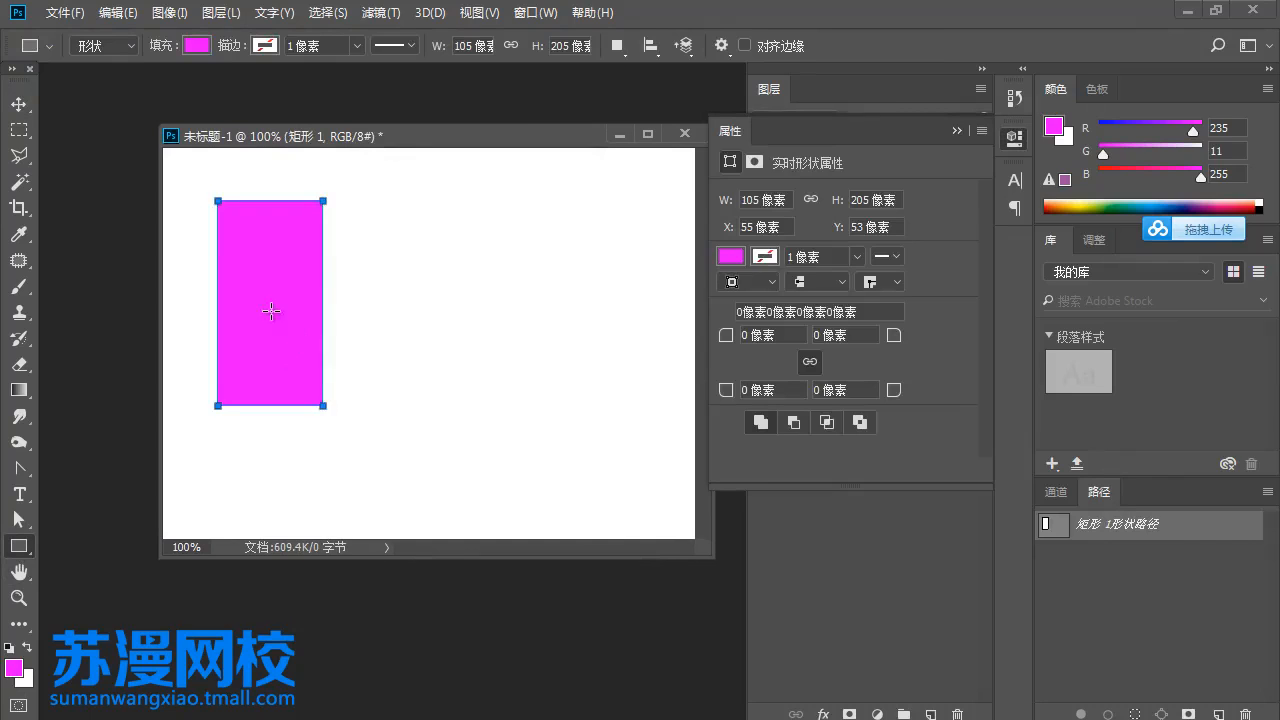
# - Move the rectangle left to about X 30 pixels and duplicate it below and to the right of the original
pyautogui.click(18, 104)
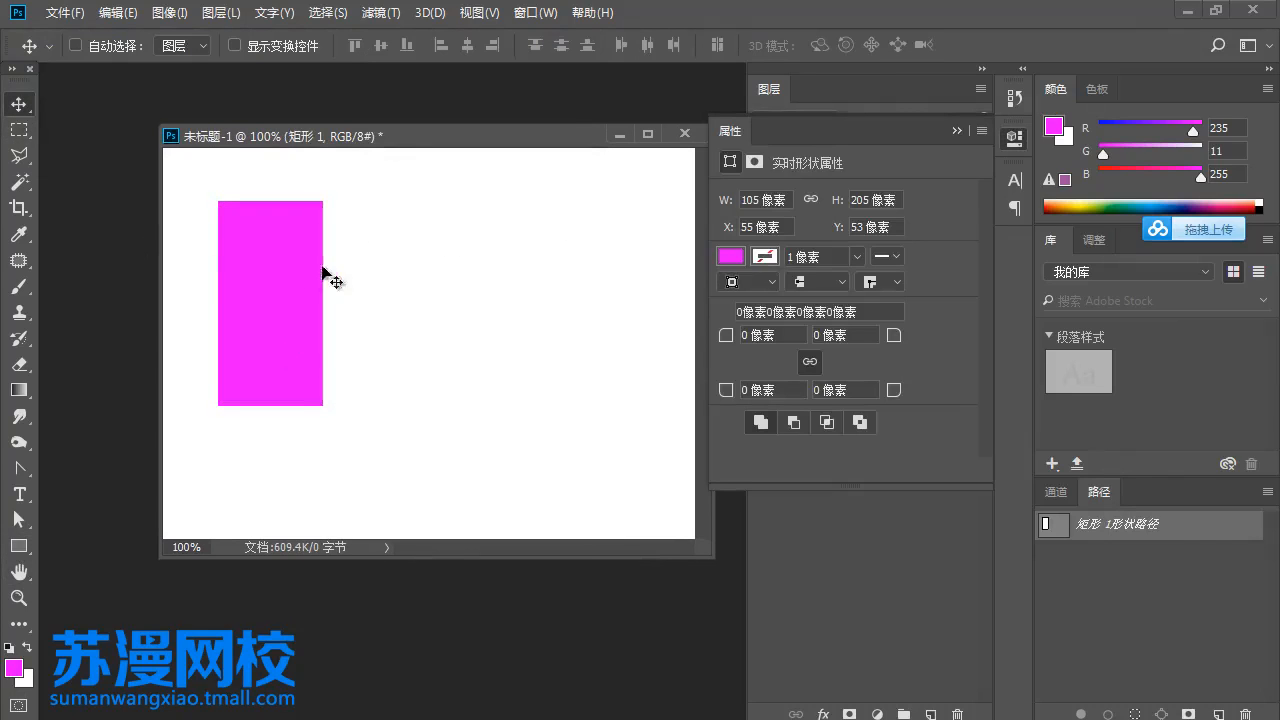
pyautogui.moveTo(289, 271); pyautogui.dragTo(264, 276)
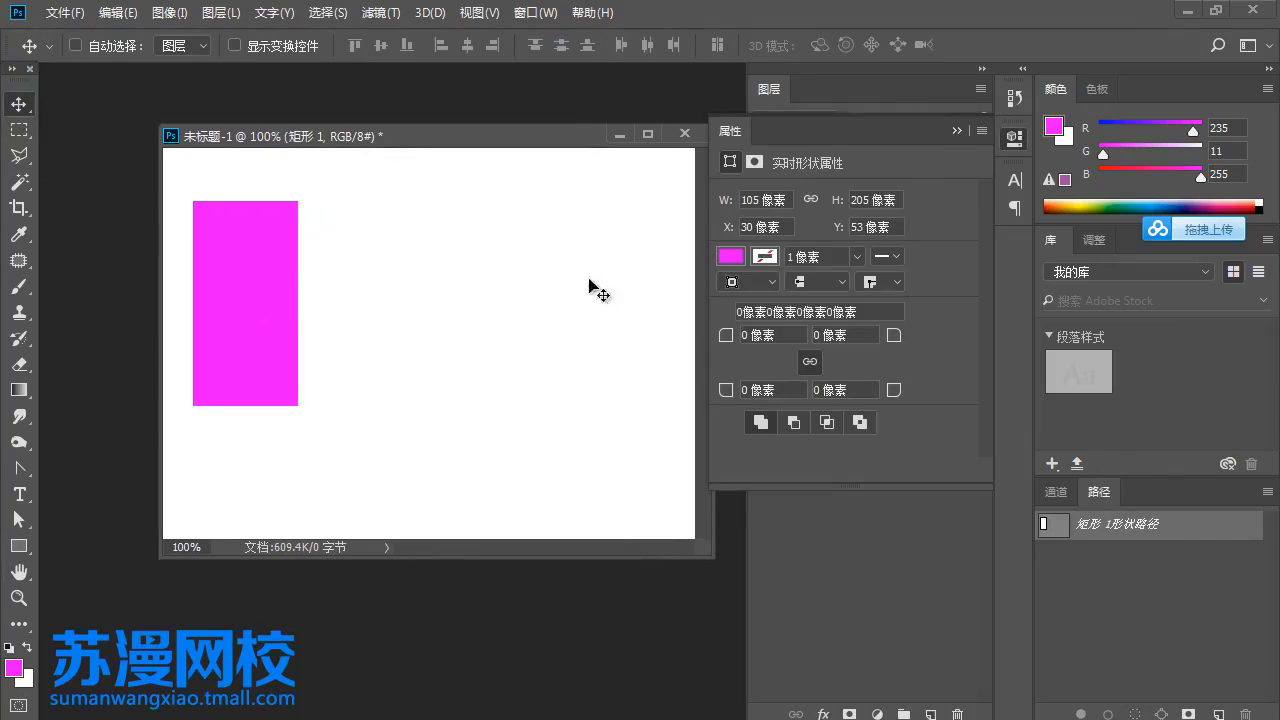
pyautogui.click(955, 131)
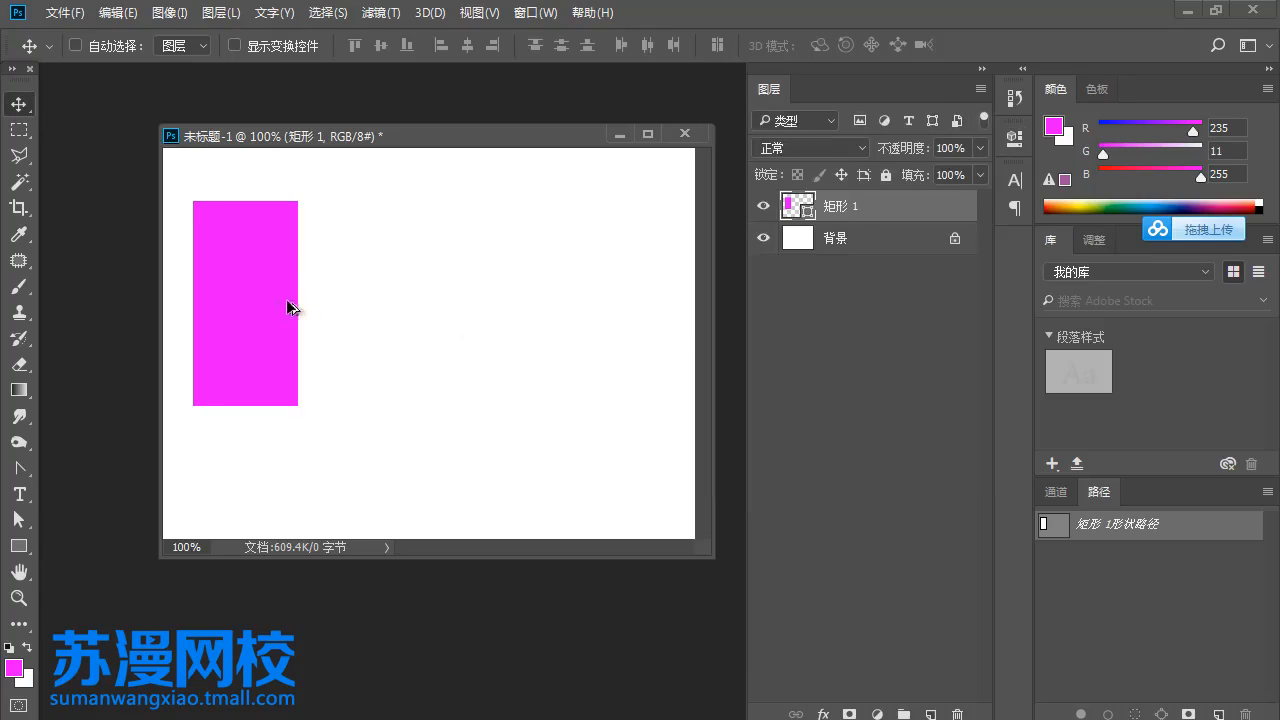
pyautogui.moveTo(288, 307); pyautogui.dragTo(487, 392)
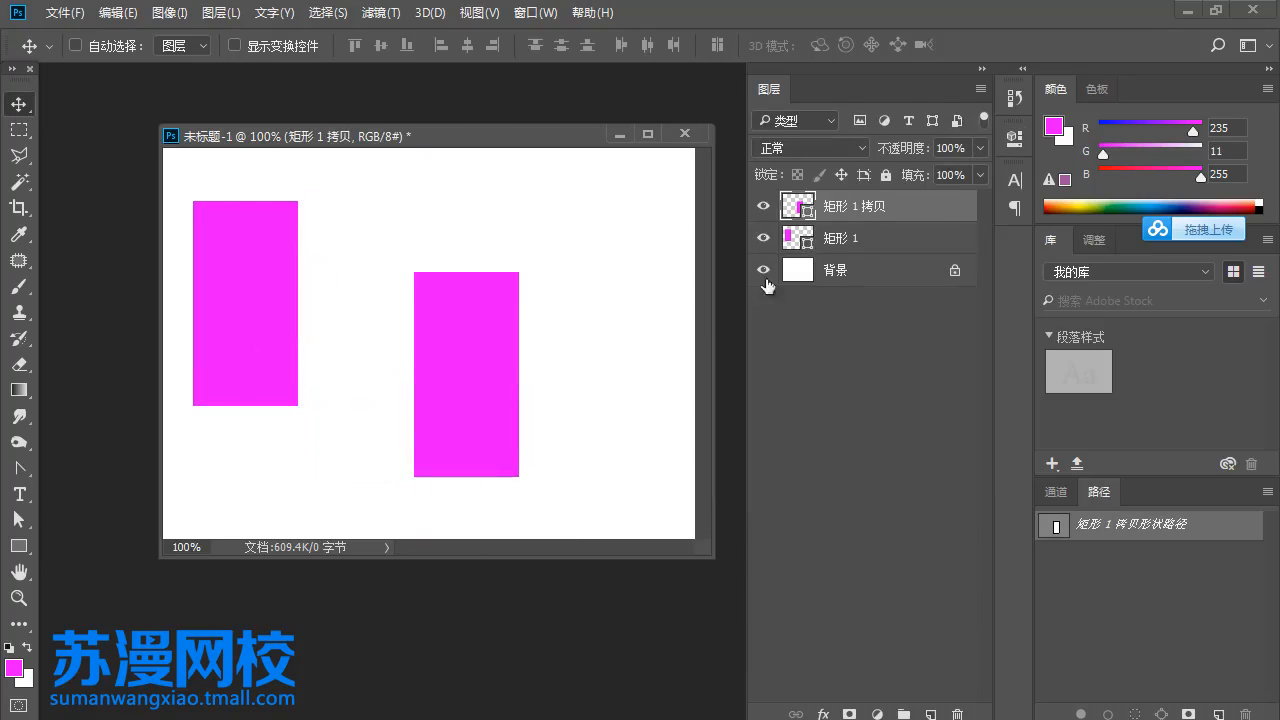
# - Select both rectangle layers, shift them slightly down and right, and align their top edges
pyautogui.keyDown('shift'); pyautogui.click(855, 240); pyautogui.keyUp('shift')
pyautogui.moveTo(500, 366); pyautogui.dragTo(540, 389)
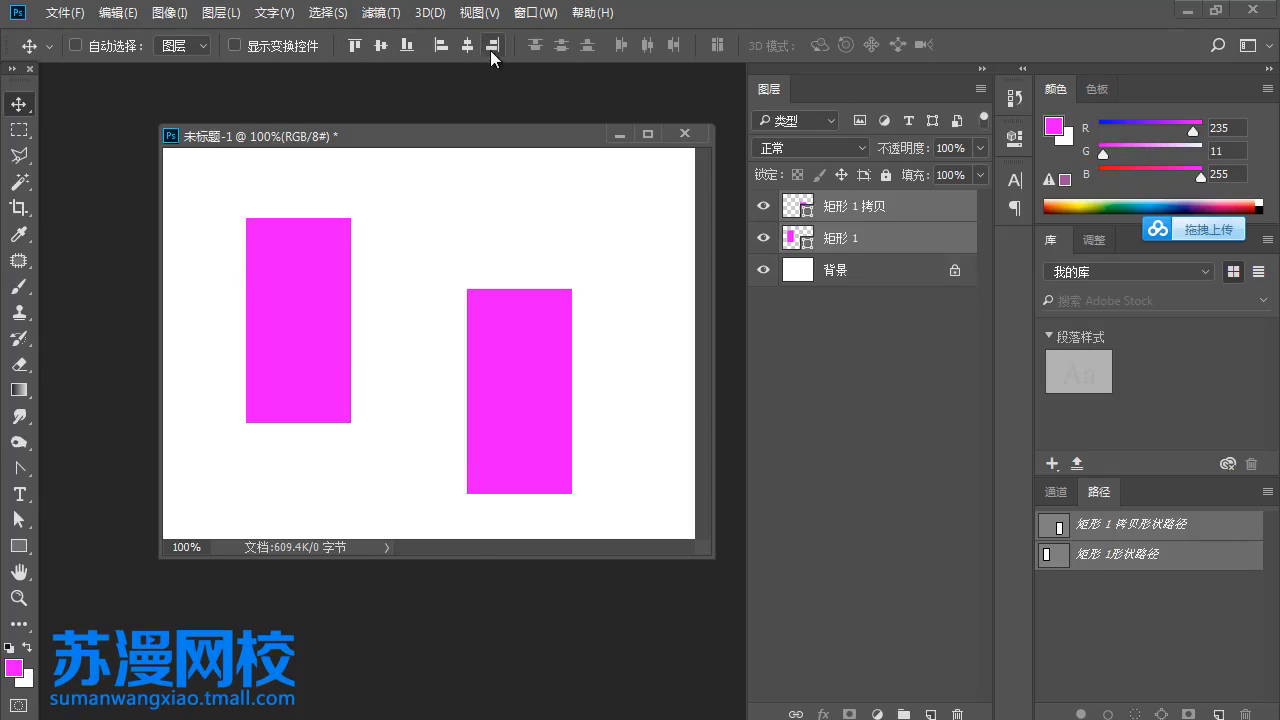
pyautogui.click(355, 45)
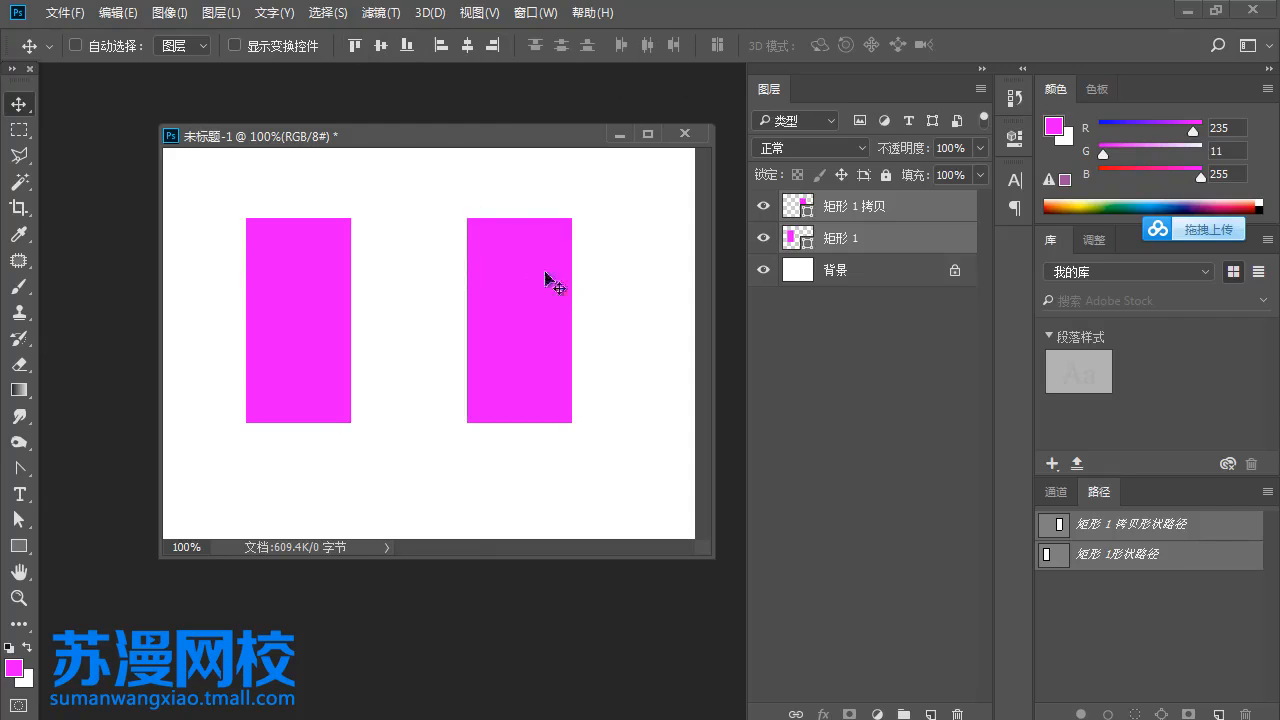
# - Move only the copied rectangle down to the canvas bottom, and align both rectangles by their vertical centres
pyautogui.click(804, 216)
pyautogui.moveTo(524, 335); pyautogui.dragTo(510, 451)
pyautogui.keyDown('shift'); pyautogui.click(850, 240); pyautogui.keyUp('shift')
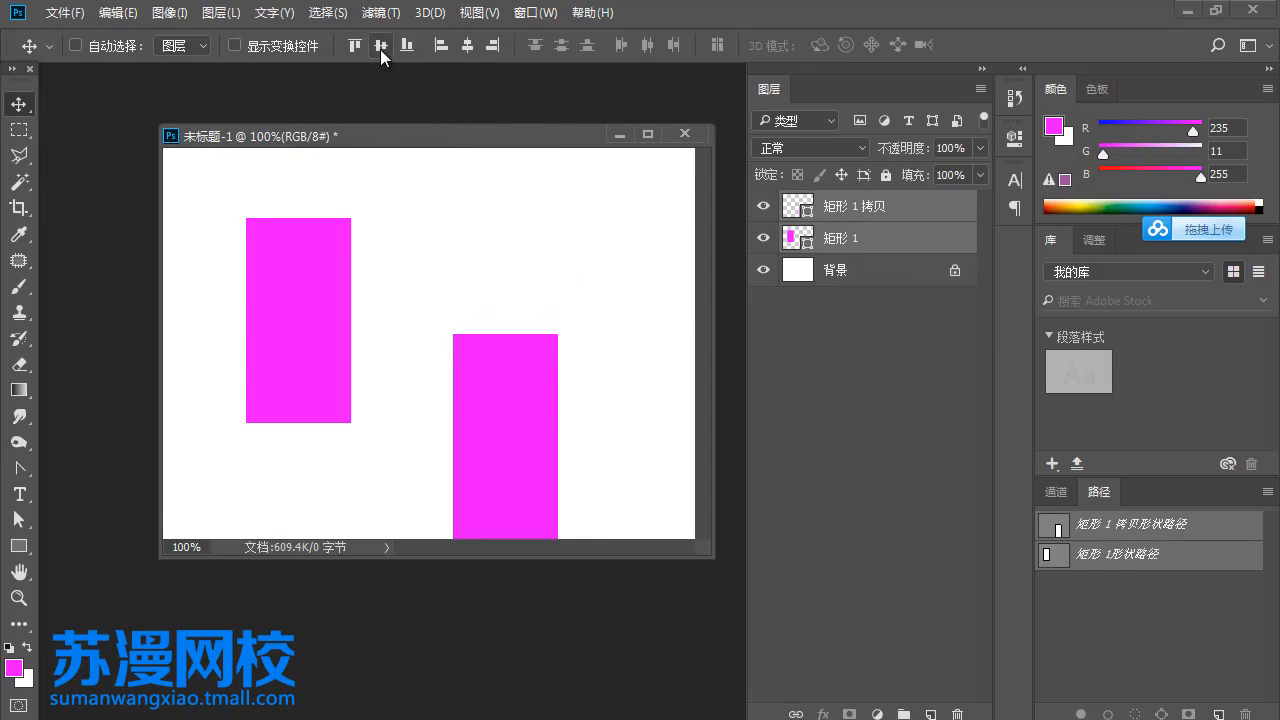
pyautogui.click(380, 45)
# - Offset the copied rectangle downward from the original again, and align the bottom edges of both rectangles
pyautogui.moveTo(512, 332); pyautogui.dragTo(497, 250)
pyautogui.click(826, 218)
pyautogui.moveTo(505, 300); pyautogui.dragTo(531, 417)
pyautogui.keyDown('shift'); pyautogui.click(838, 239); pyautogui.keyUp('shift')
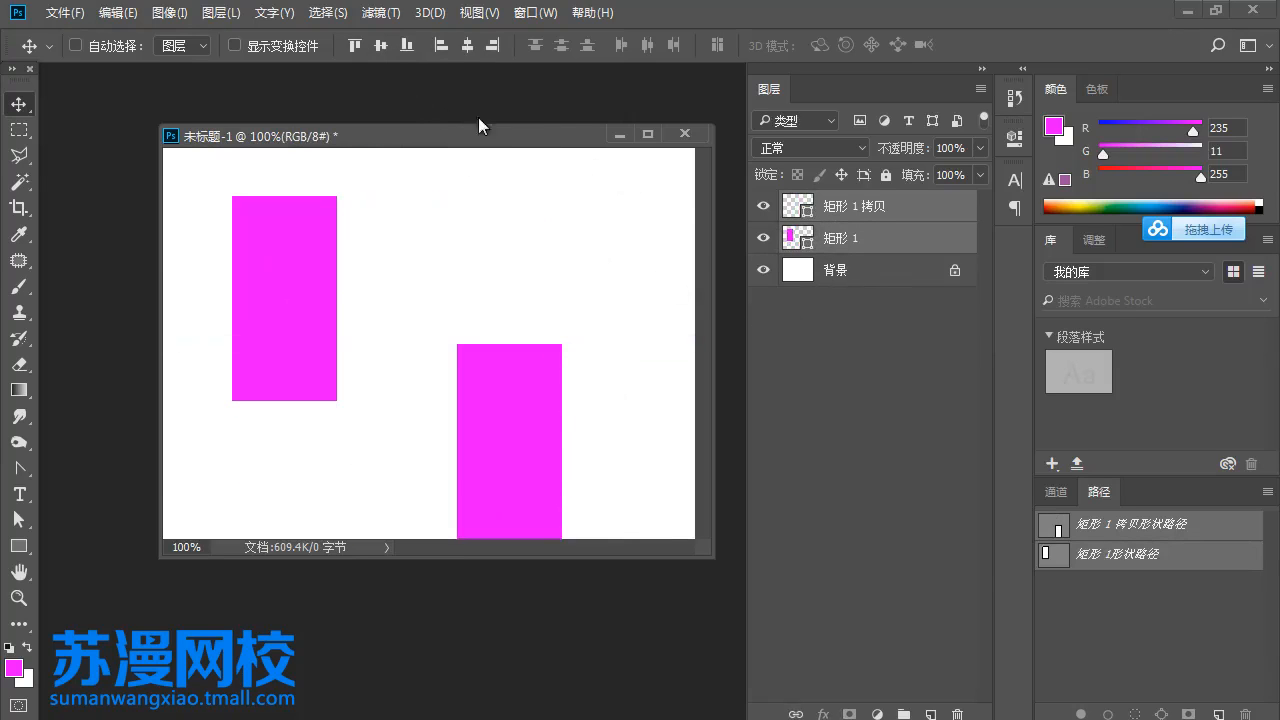
pyautogui.click(406, 46)
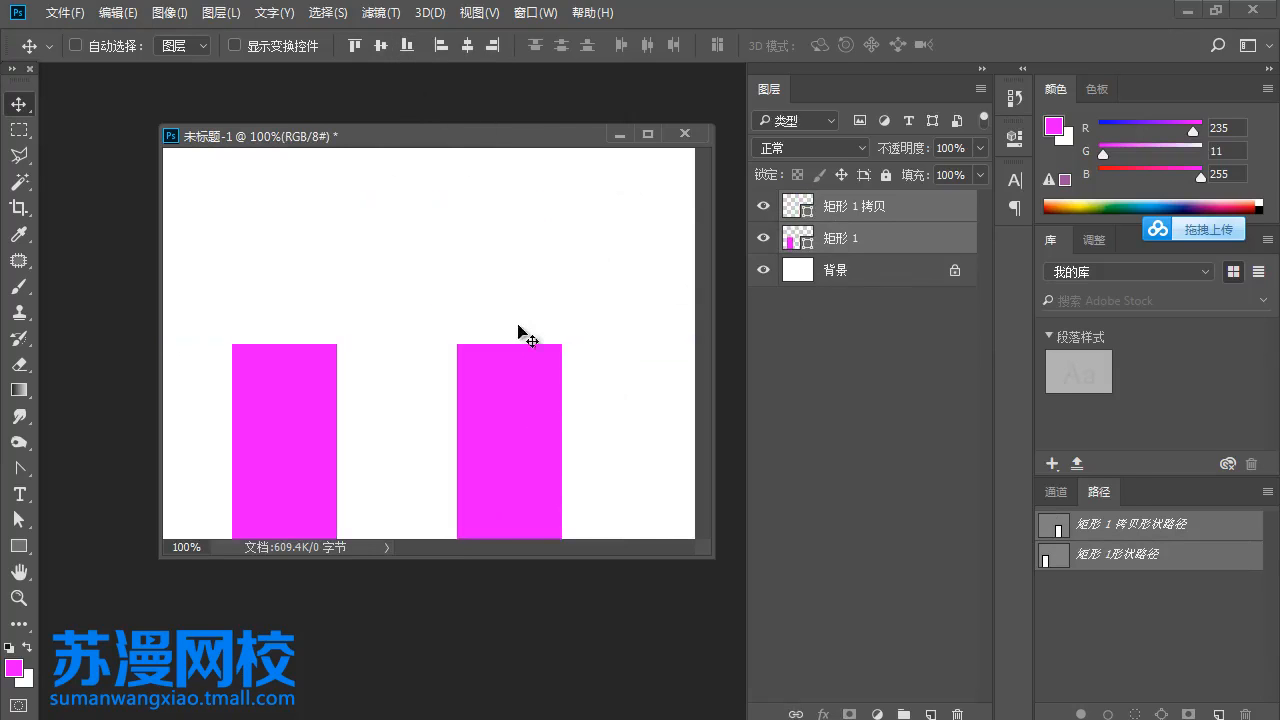
# - Move the two rectangles back up the canvas and delete both of their layers
pyautogui.moveTo(530, 400); pyautogui.dragTo(560, 255)
pyautogui.moveTo(555, 323); pyautogui.dragTo(506, 334)
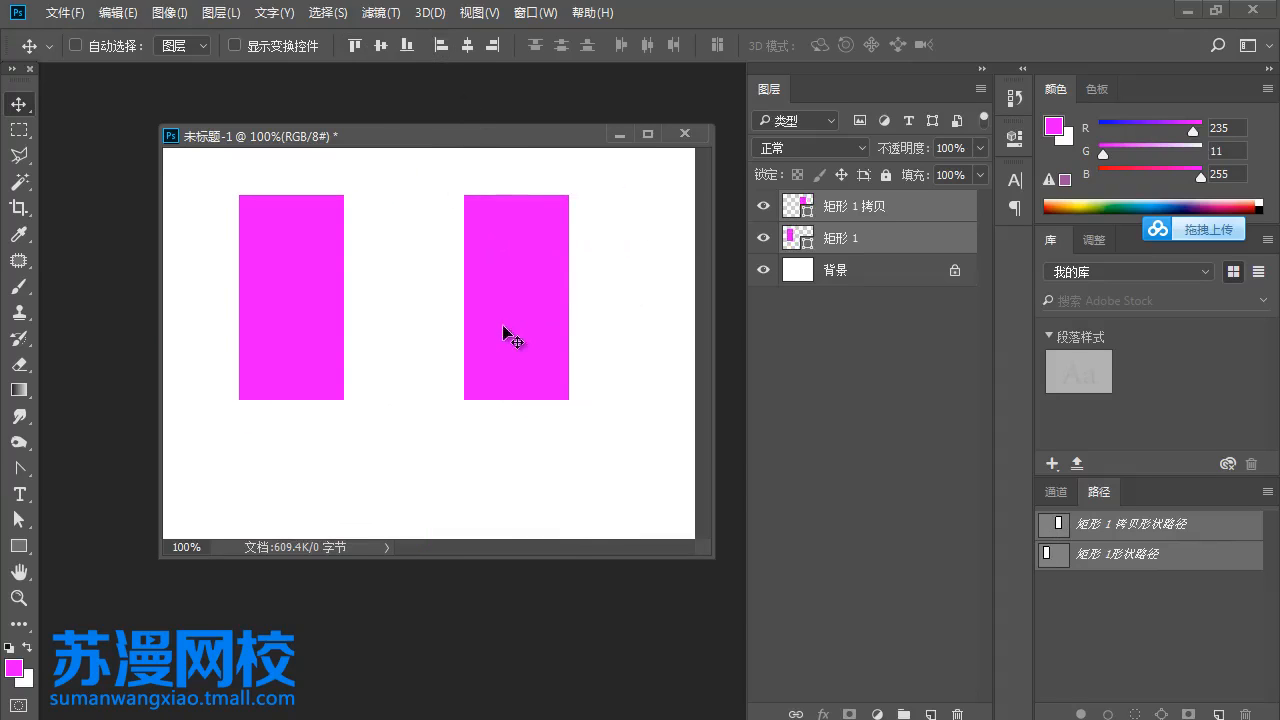
pyautogui.moveTo(874, 240); pyautogui.dragTo(957, 714)
# - Draw two magenta circles with the Ellipse tool, a smaller one at upper left and one about 111 × 113 pixels at lower right
pyautogui.moveTo(22, 549); pyautogui.dragTo(88, 587)
pyautogui.moveTo(279, 225); pyautogui.dragTo(373, 321)
pyautogui.moveTo(472, 370); pyautogui.dragTo(583, 483)
pyautogui.click(18, 104)
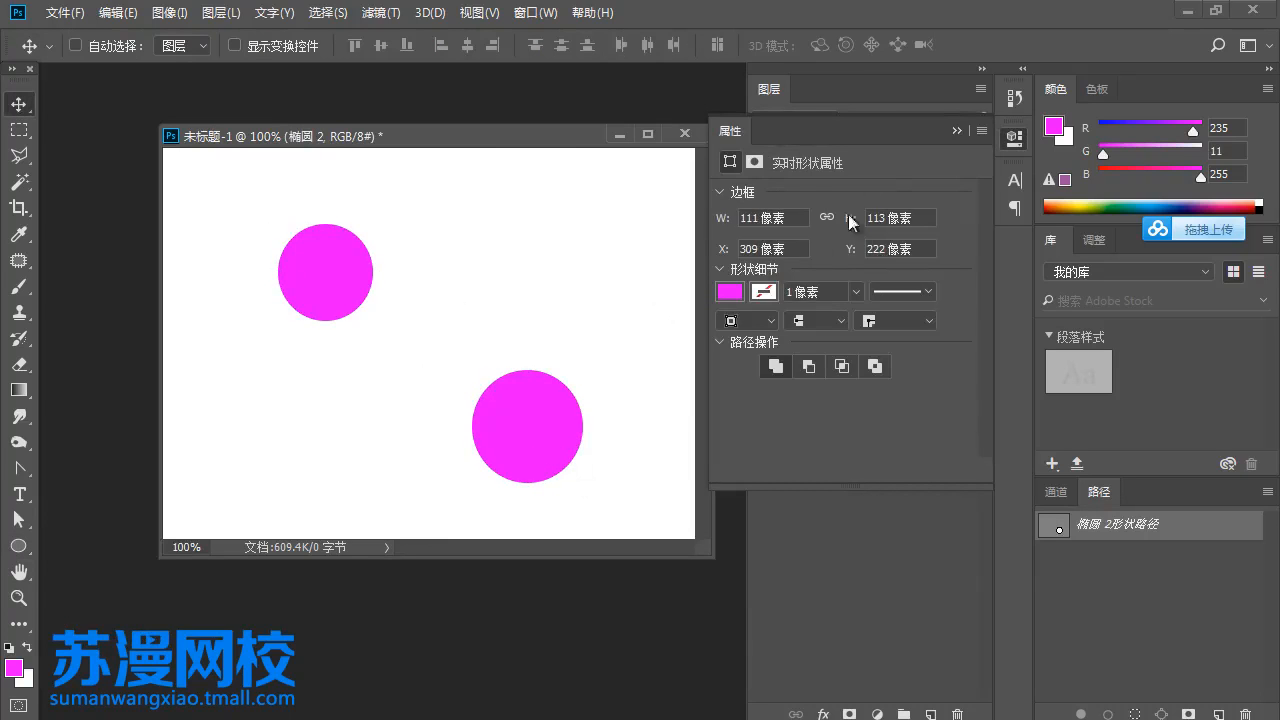
pyautogui.click(955, 130)
# - Align the left edges of the two circle layers, and undo the alignment
pyautogui.keyDown('shift'); pyautogui.click(864, 238); pyautogui.keyUp('shift')
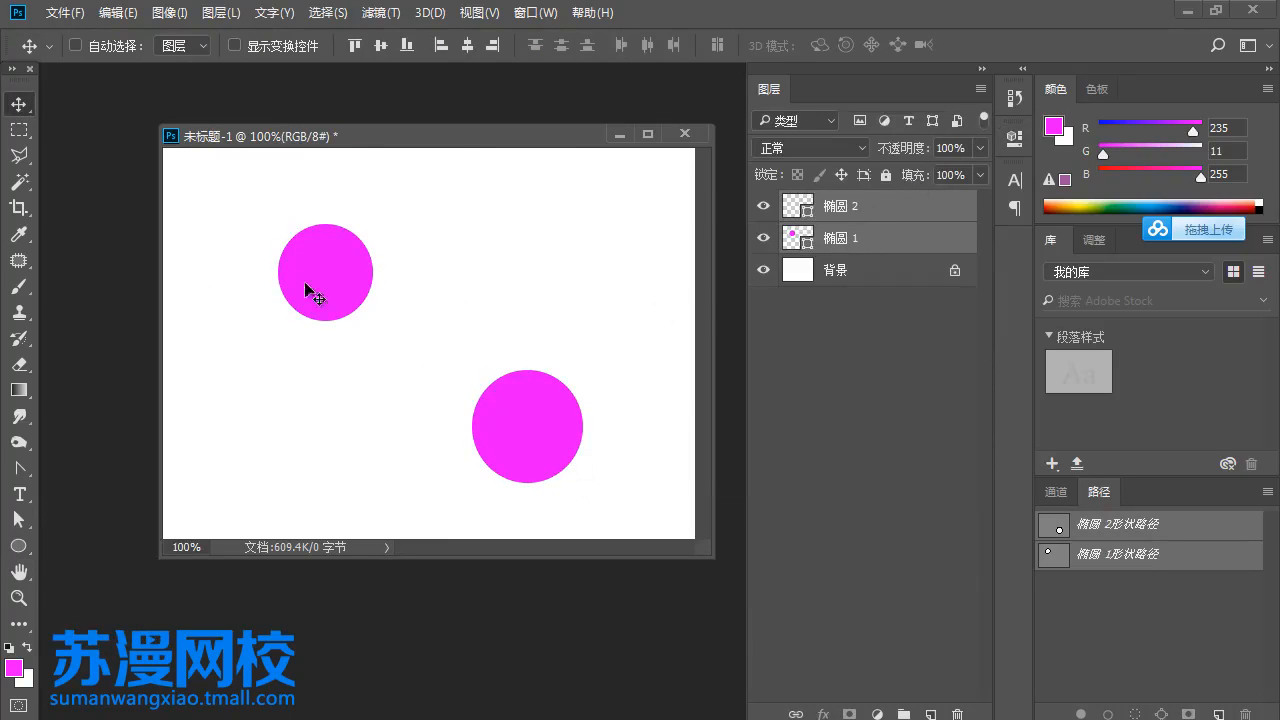
pyautogui.click(441, 48)
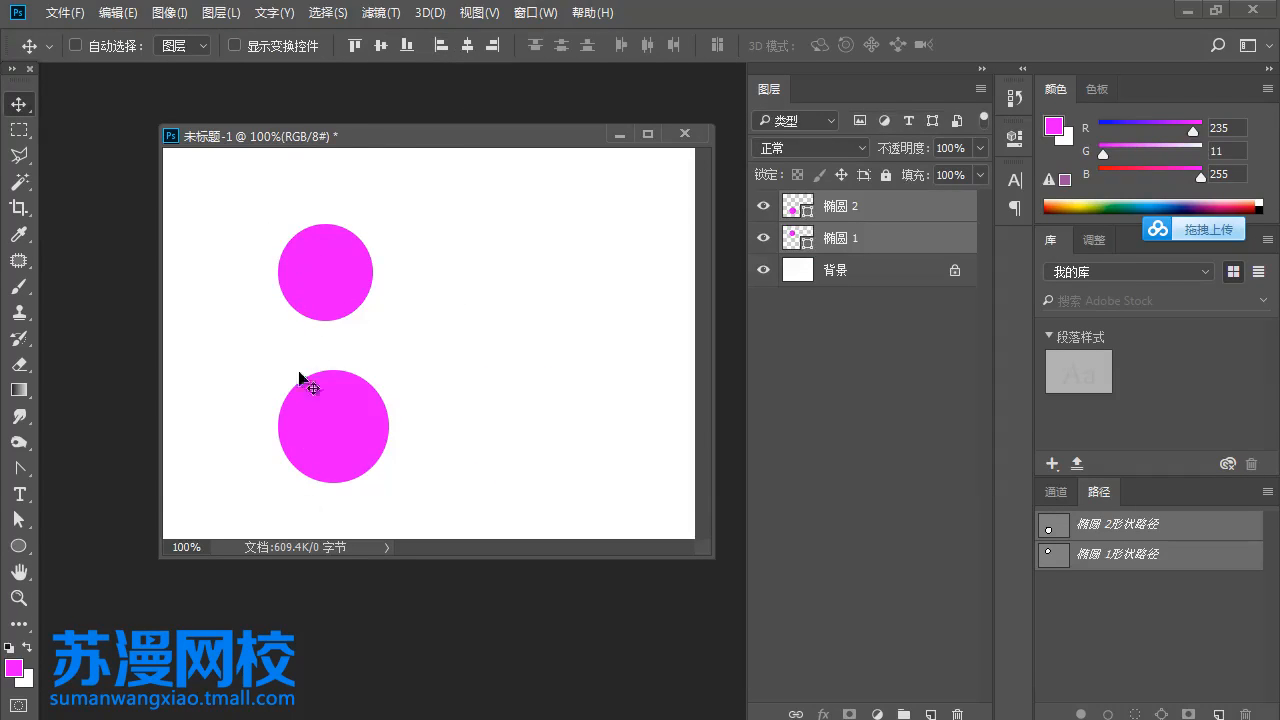
pyautogui.press('ctrl')
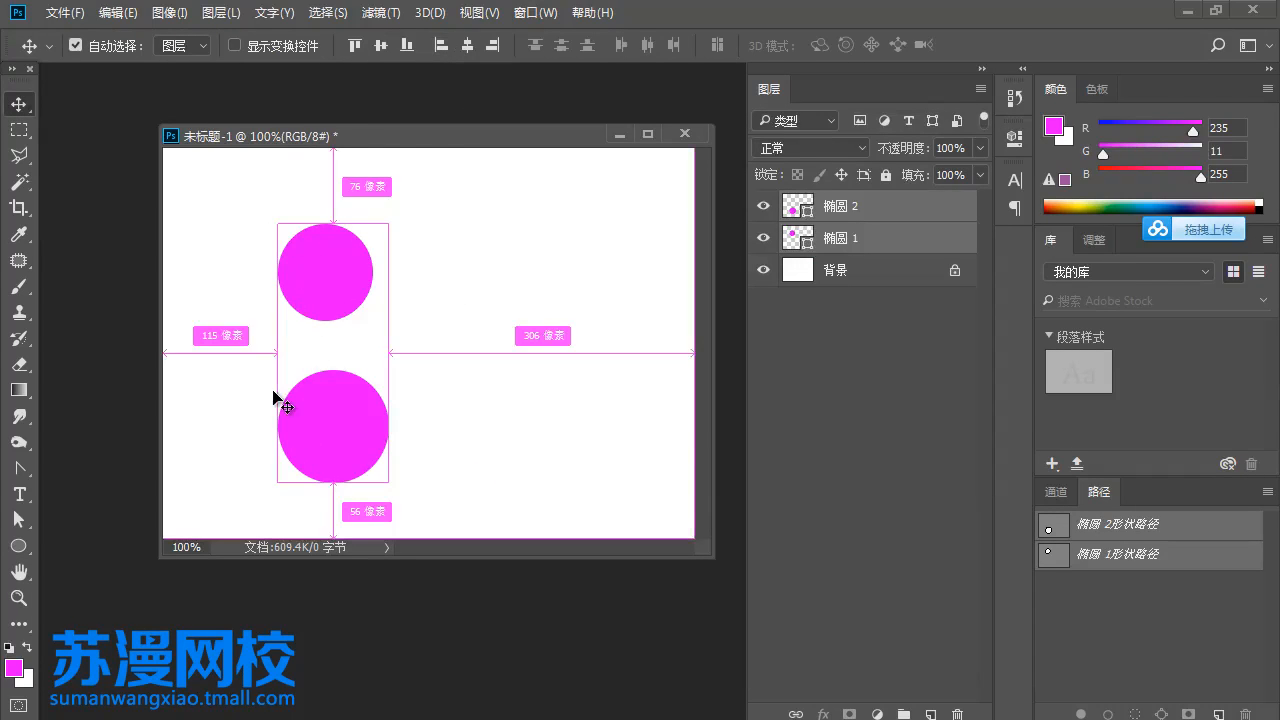
pyautogui.hotkey('ctrl', 'z')
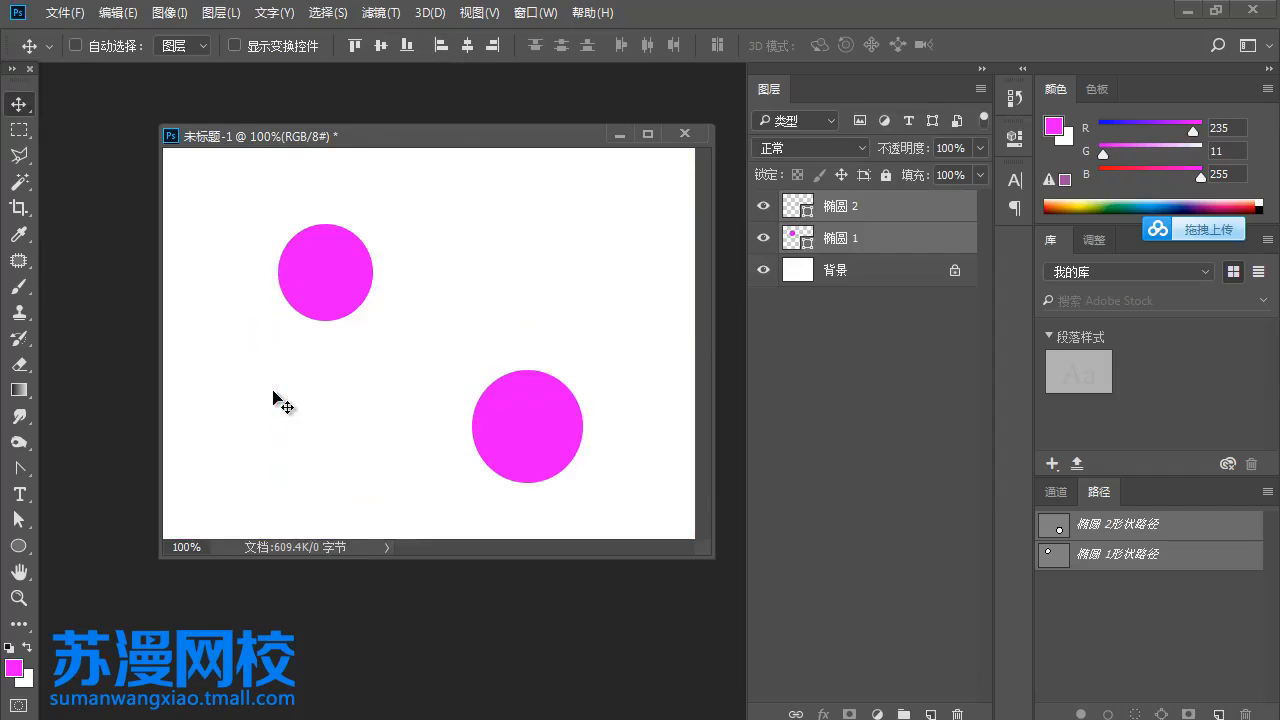
# - Try aligning the two circles by their horizontal centres, undoing the alignment each time
pyautogui.click(467, 44)
pyautogui.press('ctrl')
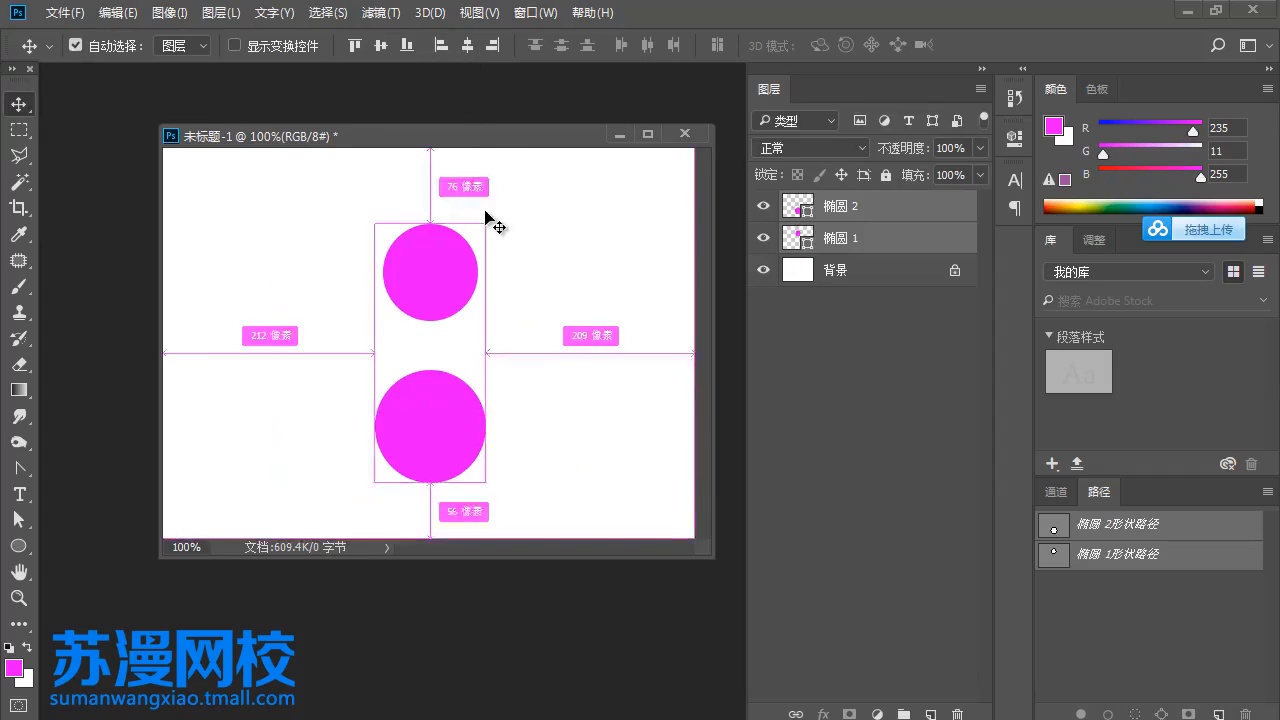
pyautogui.hotkey('ctrl', 'z')
pyautogui.click(466, 45)
pyautogui.hotkey('ctrl', 'z')
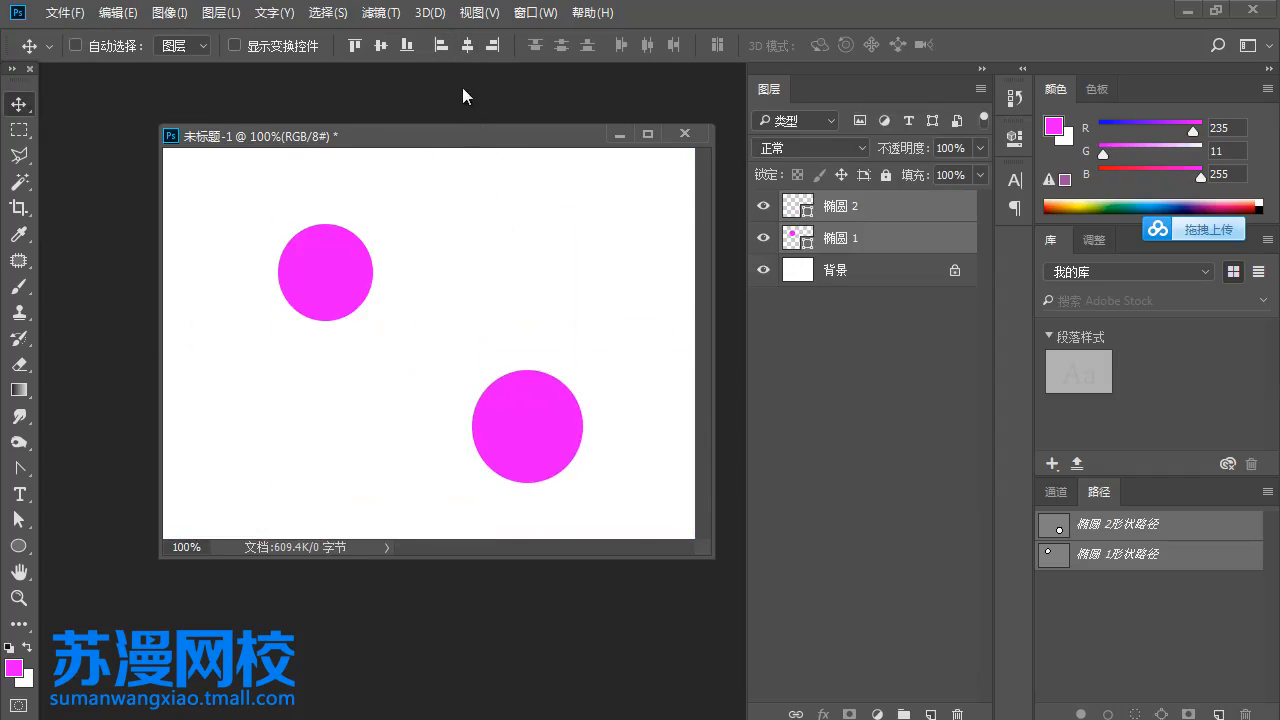
# - Align the right edges of the two circles, and delete both ellipse layers
pyautogui.click(493, 45)
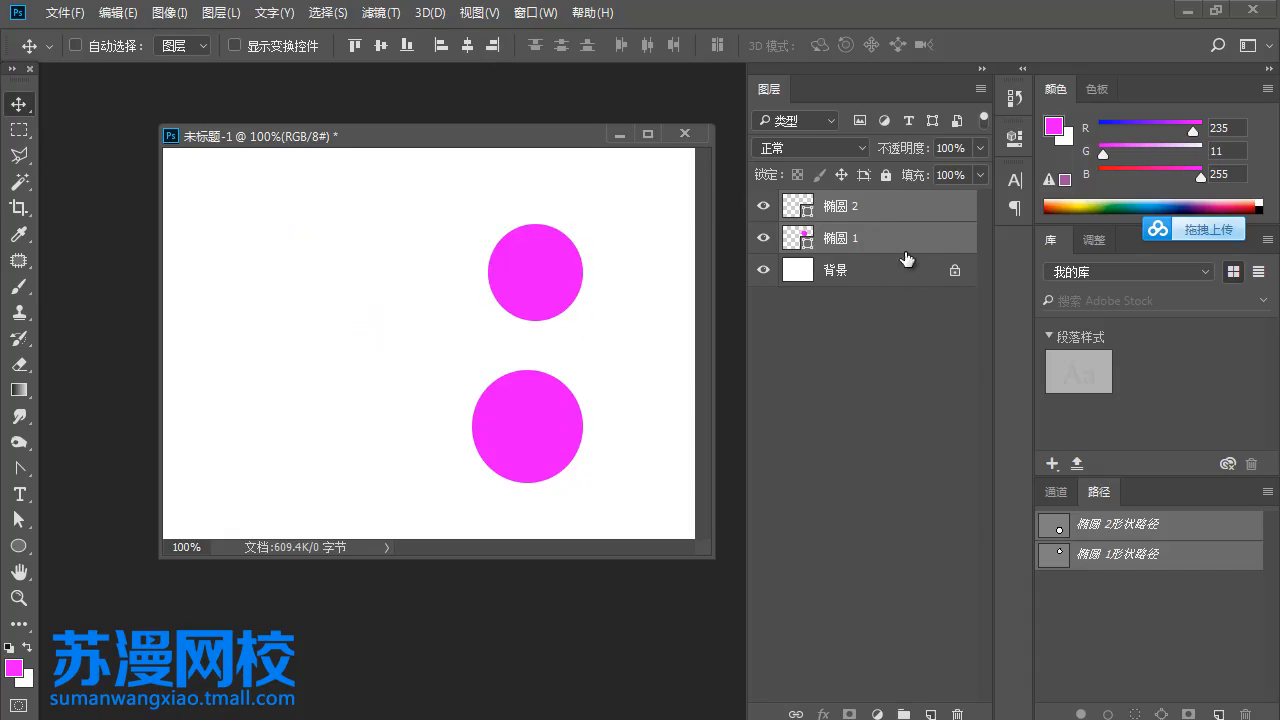
pyautogui.moveTo(908, 251); pyautogui.dragTo(960, 712)
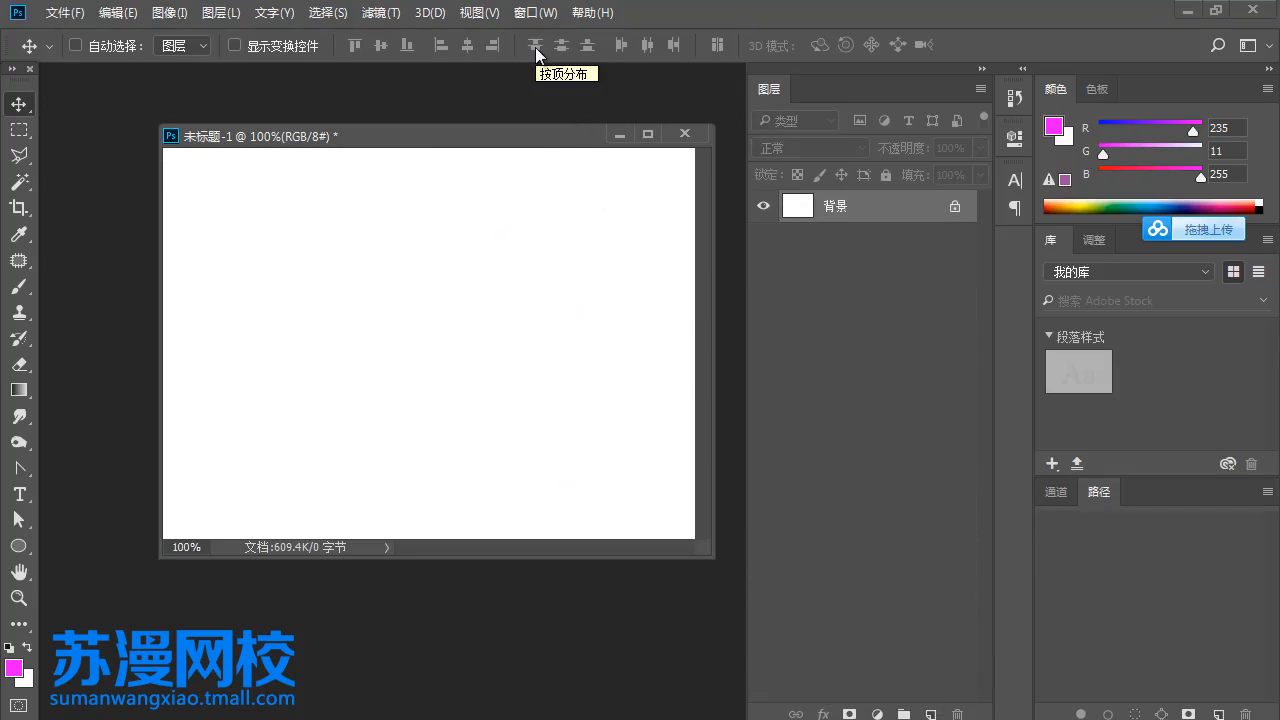
# - Draw a magenta rectangle about 69 × 104 pixels and make two copies, one up and to the right and one at lower right
pyautogui.moveTo(18, 546); pyautogui.dragTo(80, 546)
pyautogui.moveTo(209, 312); pyautogui.dragTo(278, 416)
pyautogui.click(18, 104)
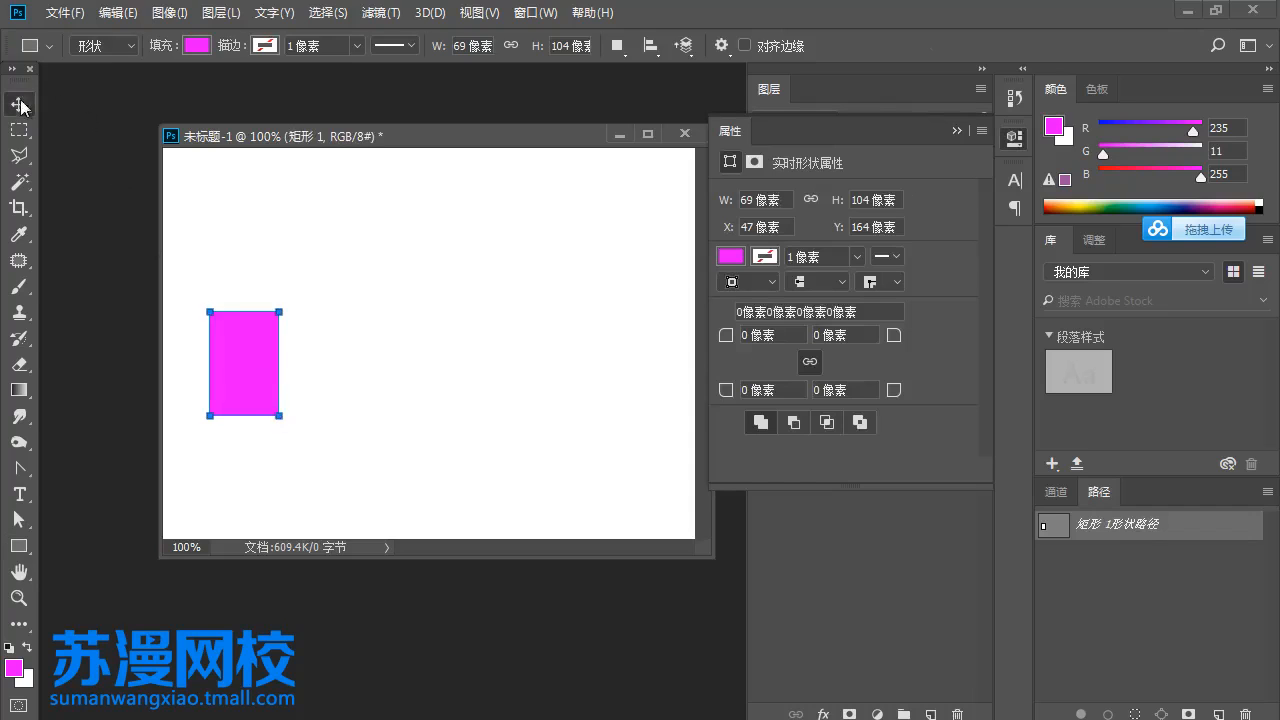
pyautogui.moveTo(232, 371); pyautogui.dragTo(349, 318)
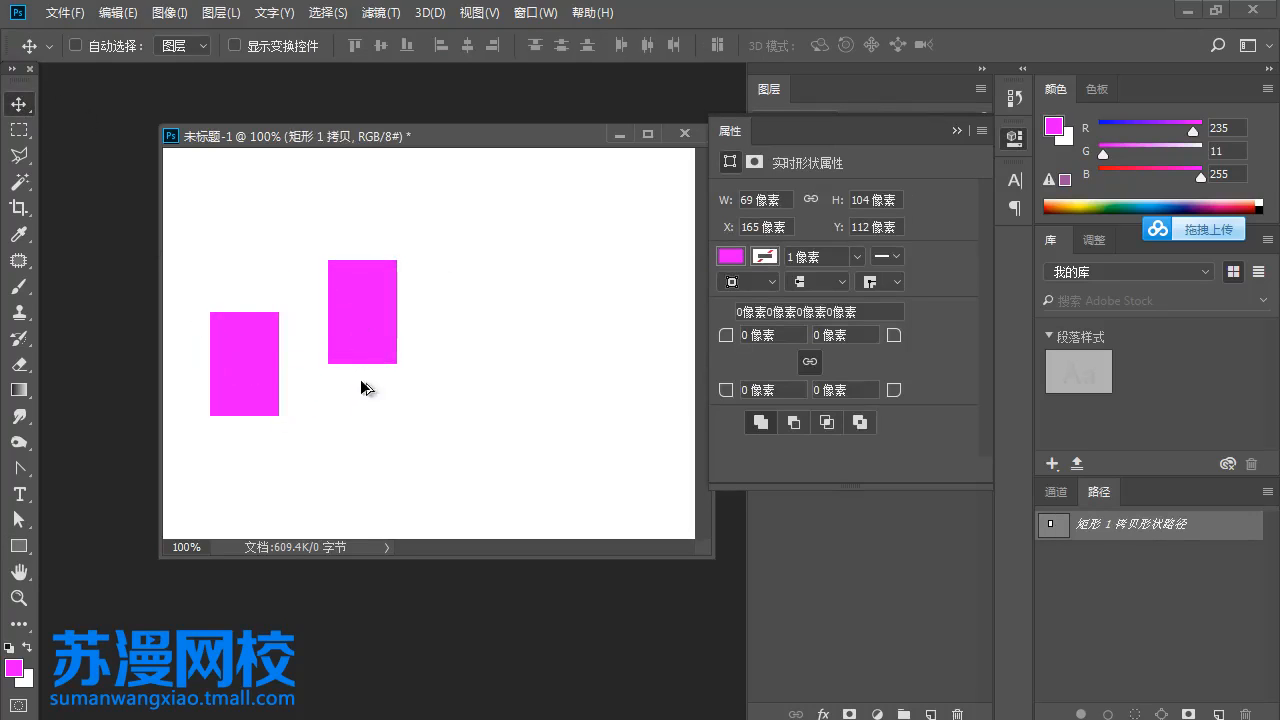
pyautogui.moveTo(367, 385); pyautogui.dragTo(586, 486)
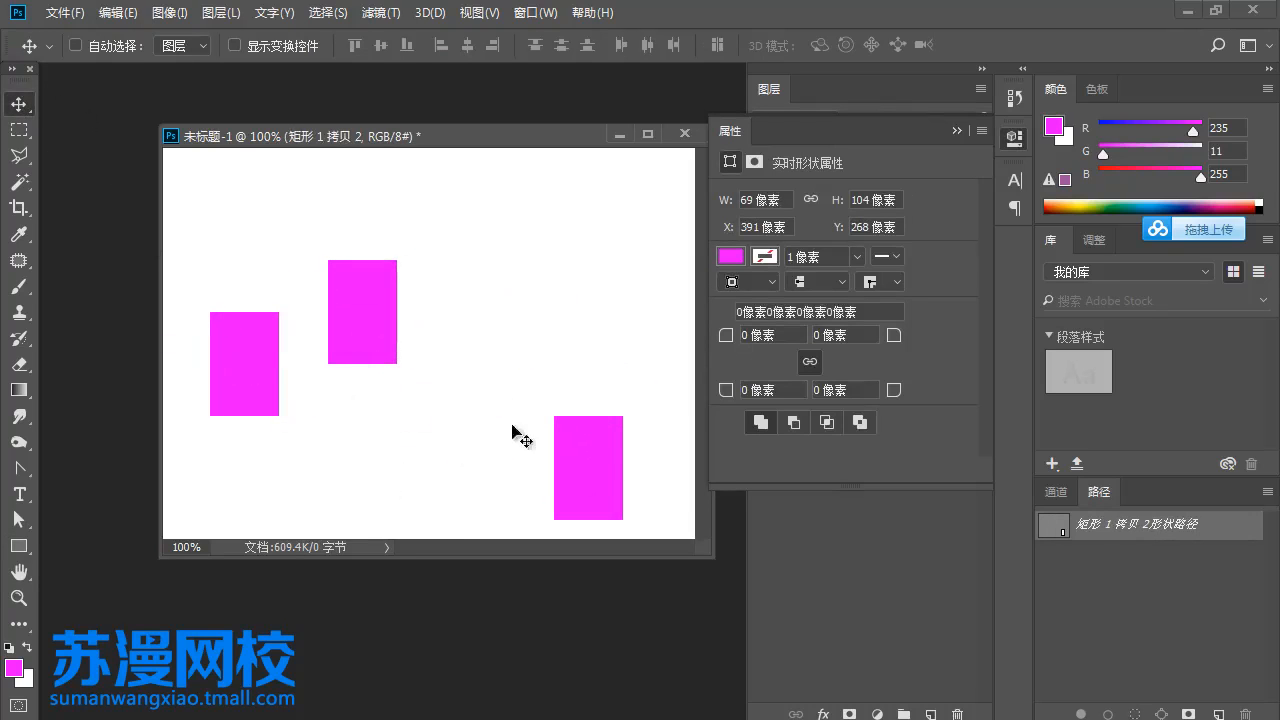
pyautogui.click(955, 130)
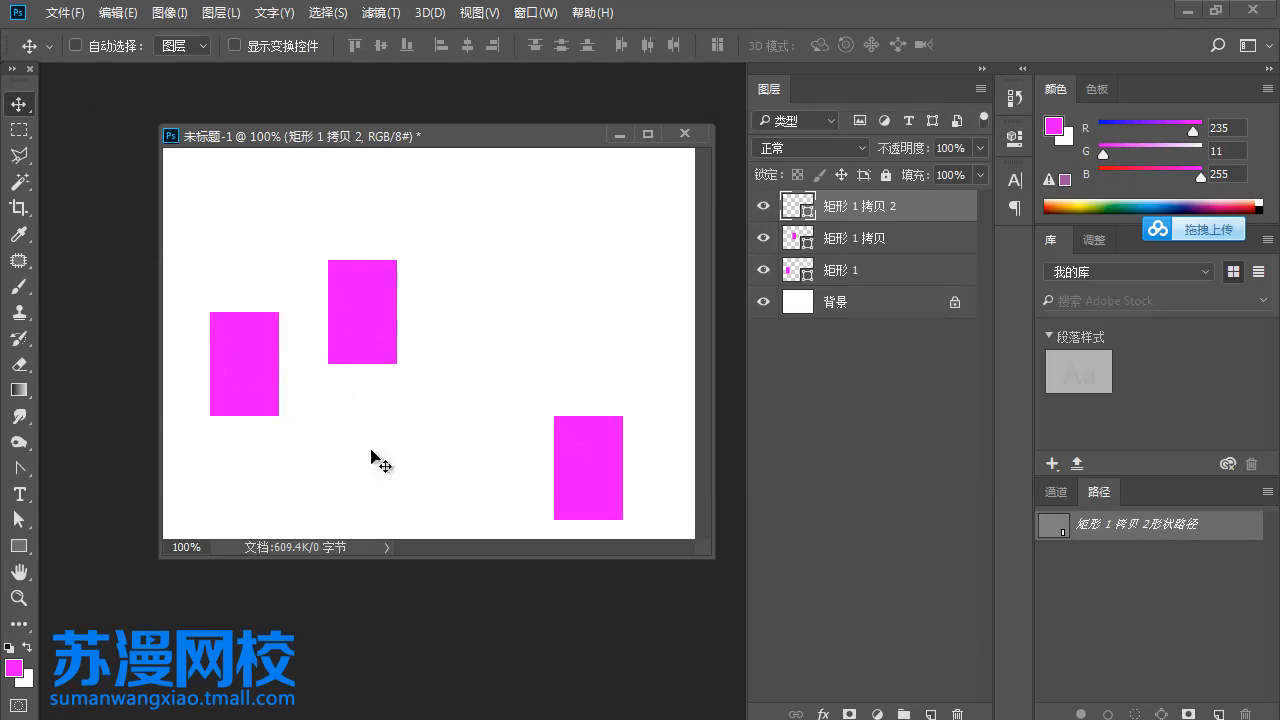
# - Select all three rectangle layers and distribute them by their top edges and by their vertical centres
pyautogui.keyDown('shift'); pyautogui.click(862, 272); pyautogui.keyUp('shift')
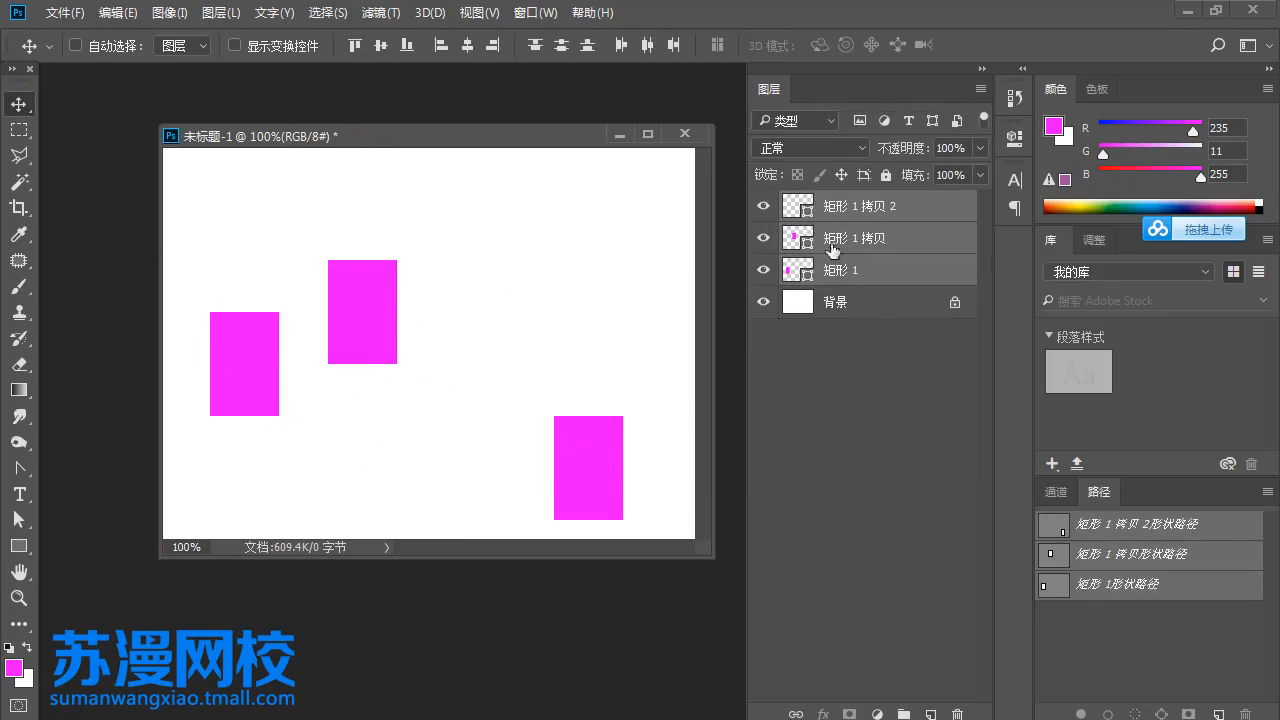
pyautogui.click(528, 51)
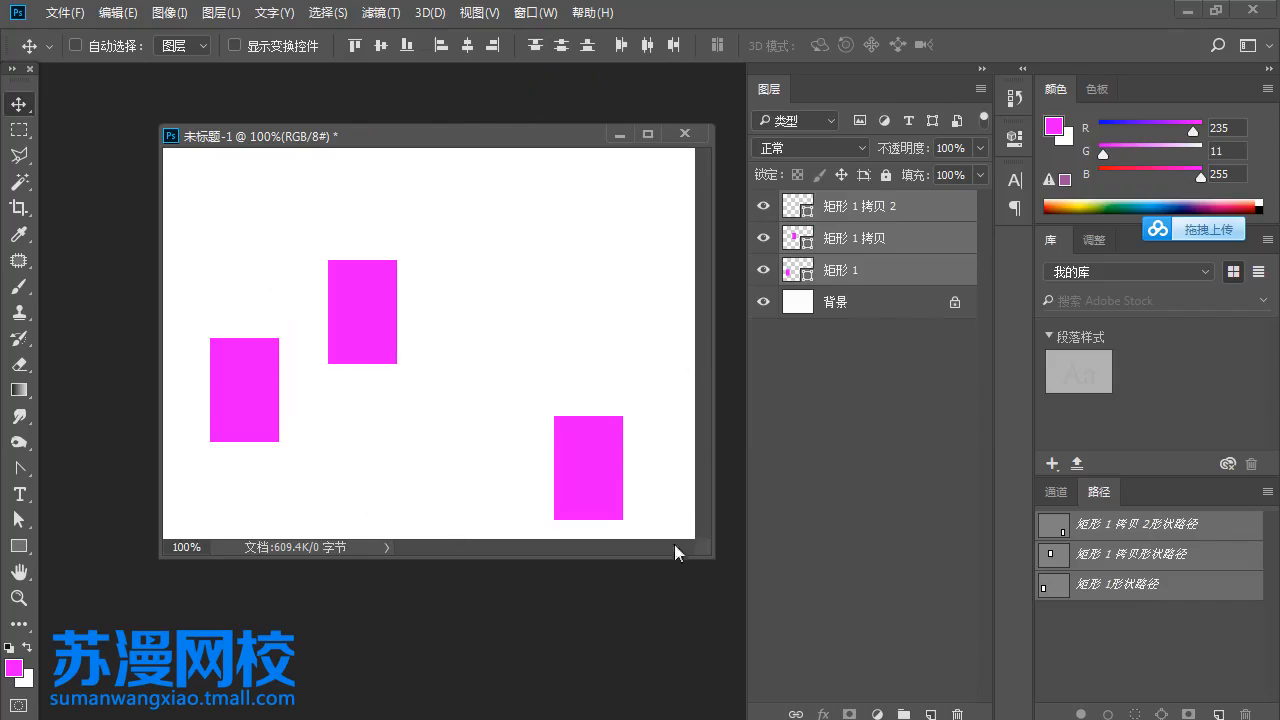
pyautogui.click(556, 51)
# - Move the original rectangle to the canvas's upper left and the second copy up and right, and distribute all three by vertical centres
pyautogui.click(833, 238)
pyautogui.click(880, 206)
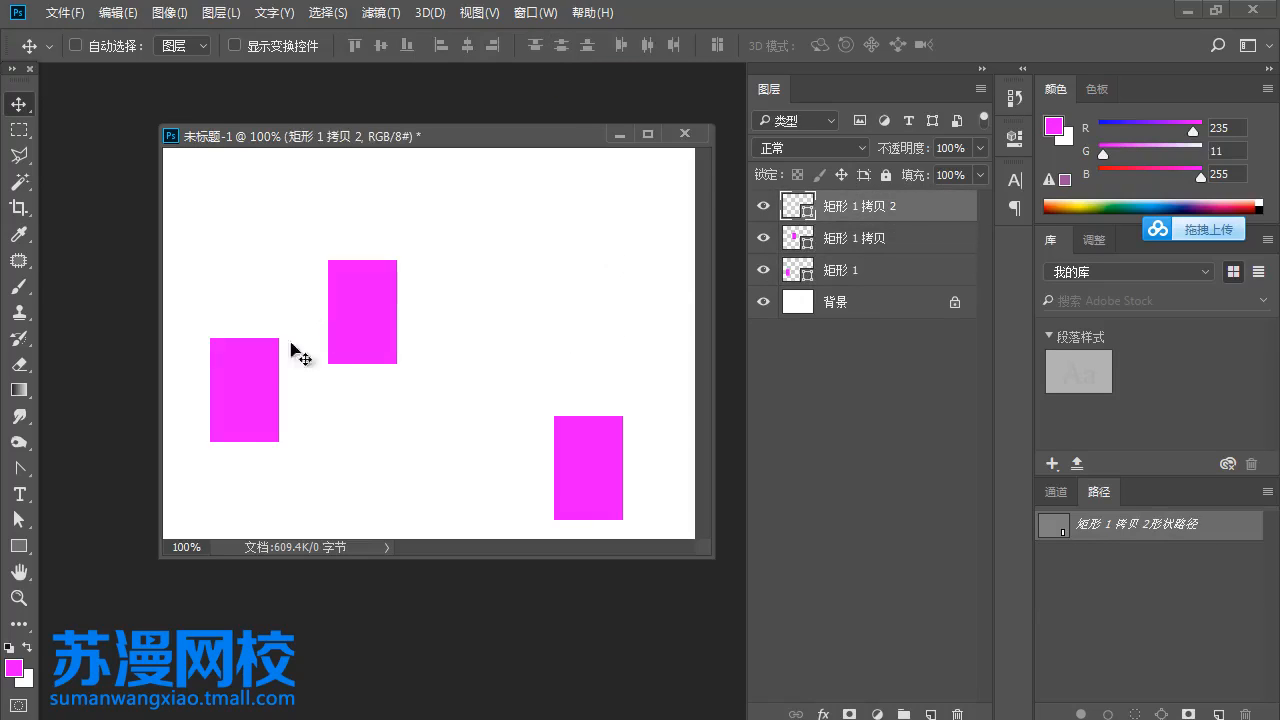
pyautogui.moveTo(250, 370); pyautogui.dragTo(244, 218)
pyautogui.click(868, 276)
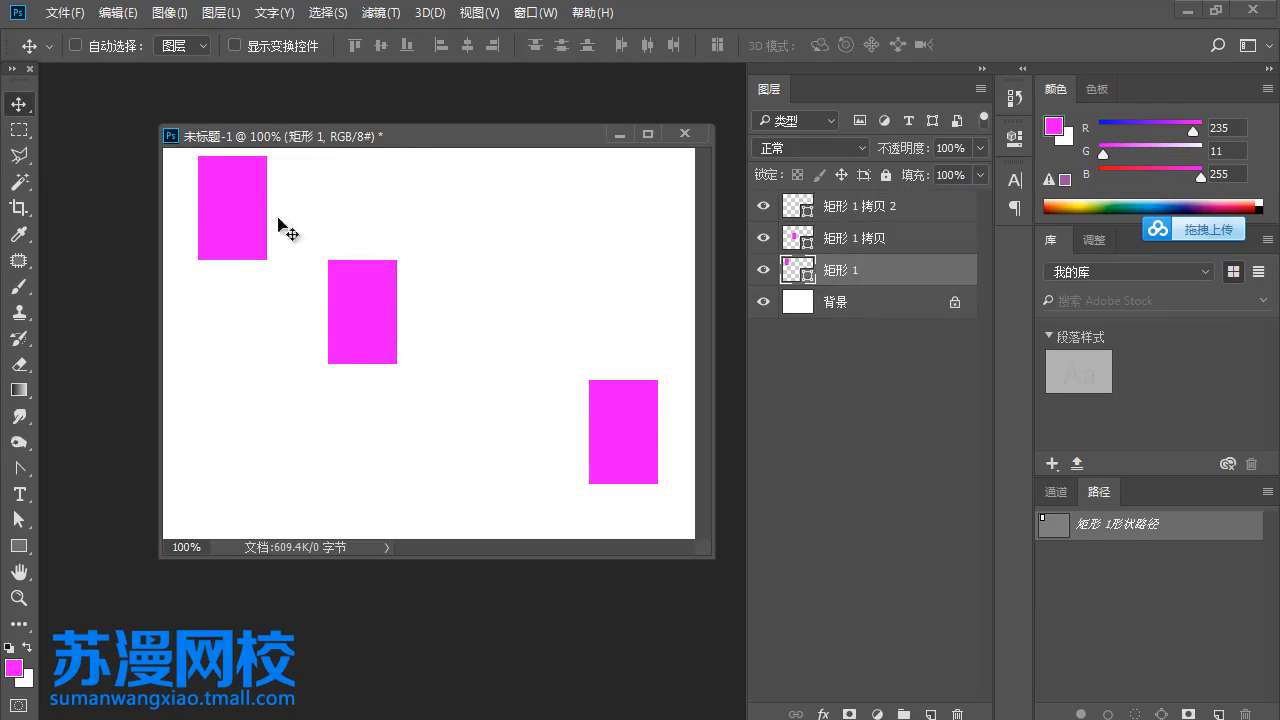
pyautogui.keyDown('shift'); pyautogui.click(870, 210); pyautogui.keyUp('shift')
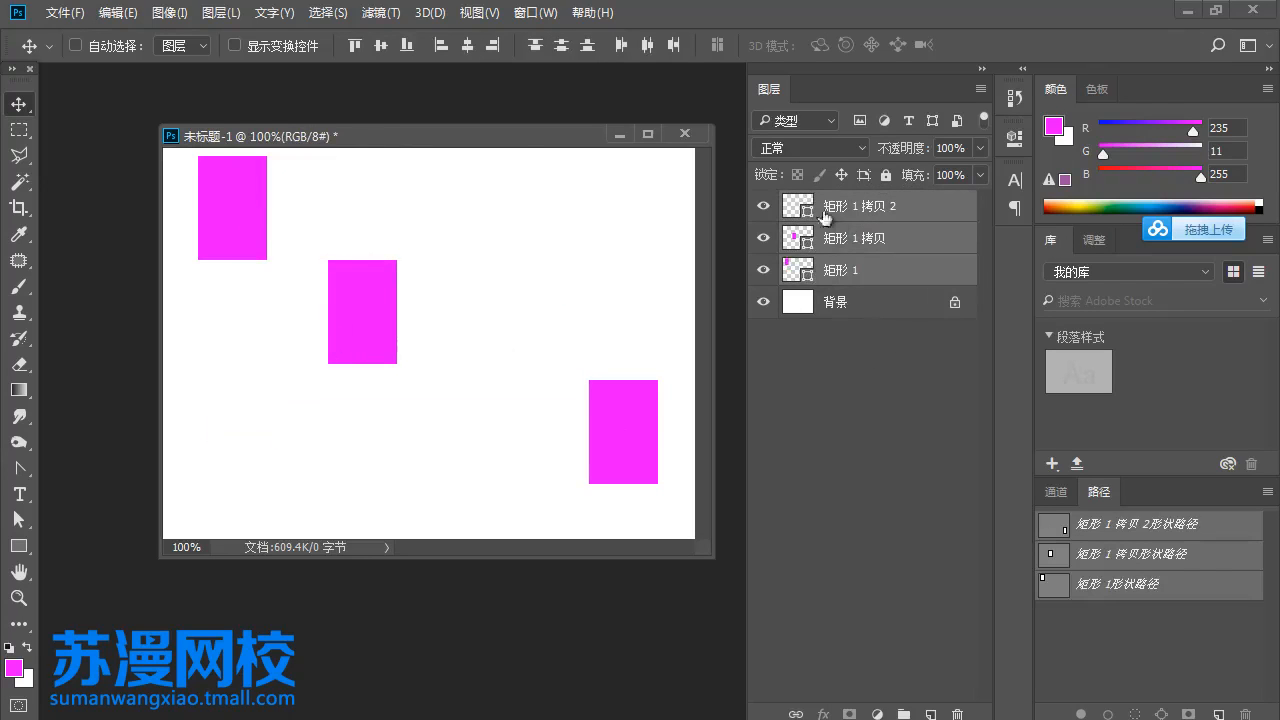
pyautogui.click(564, 47)
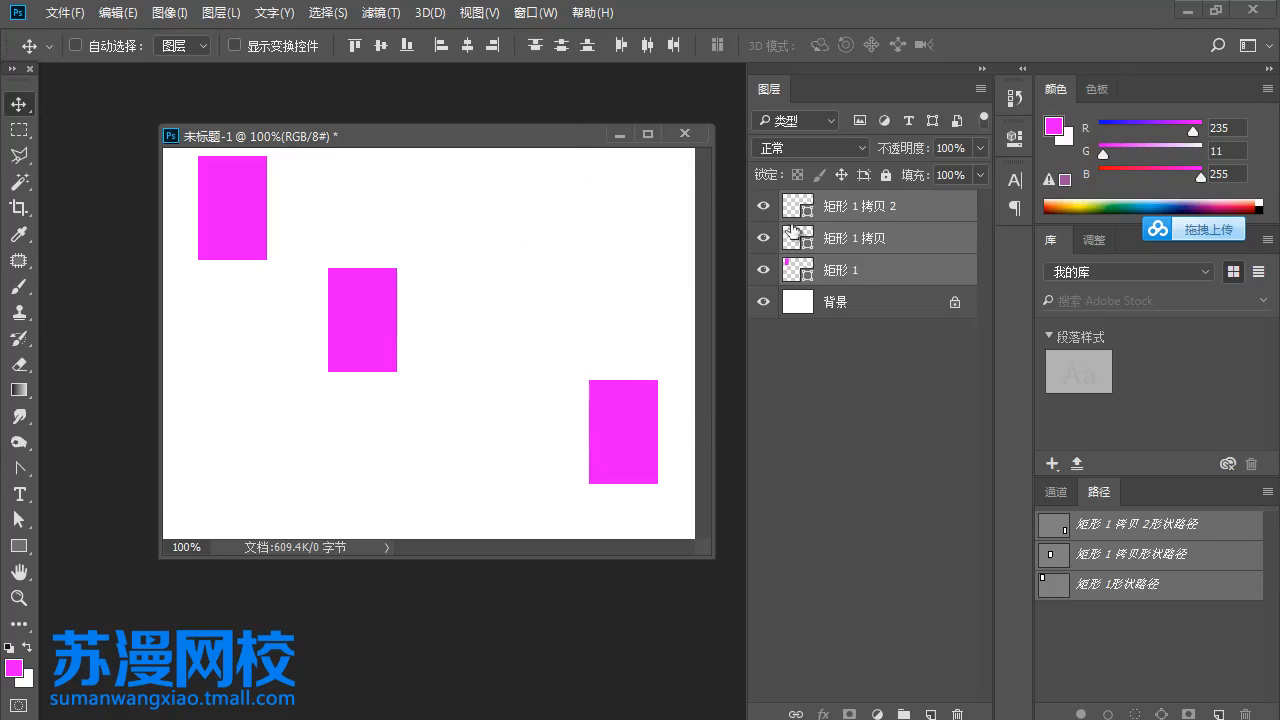
# - Move the second copy up and left, and distribute all three rectangles by their bottom edges
pyautogui.click(840, 212)
pyautogui.moveTo(647, 430); pyautogui.dragTo(612, 341)
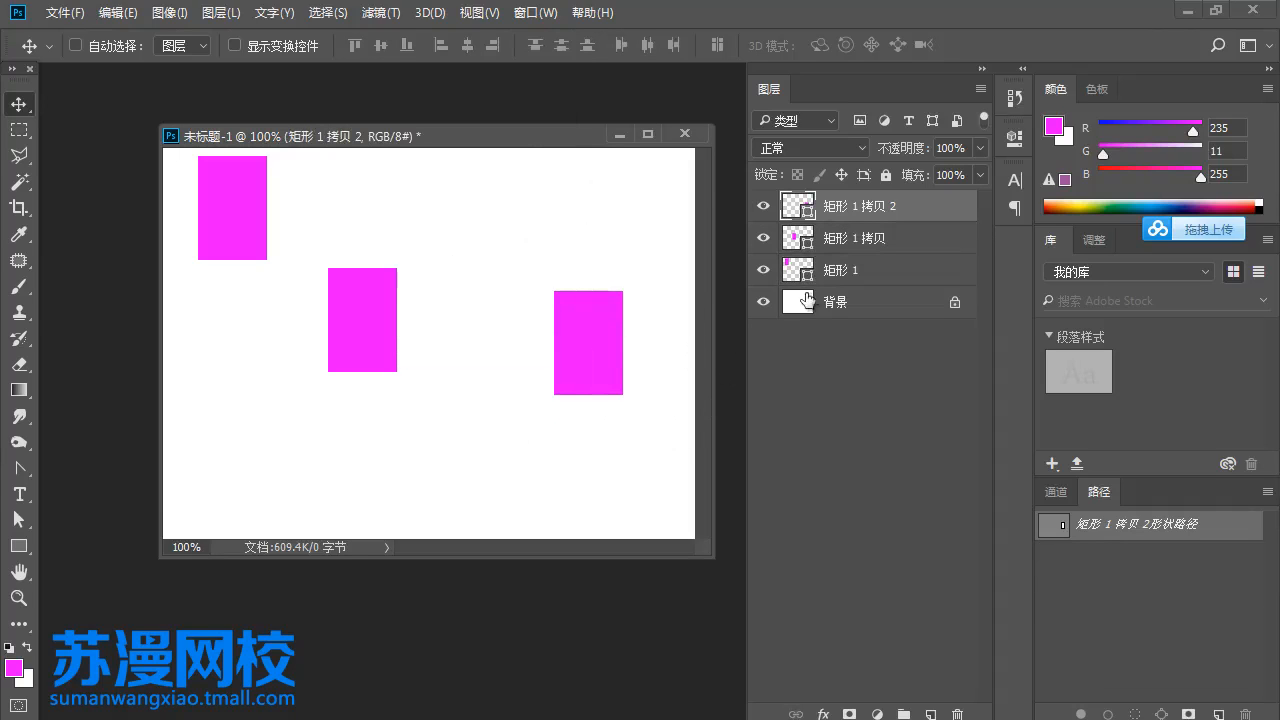
pyautogui.keyDown('shift'); pyautogui.click(853, 270); pyautogui.keyUp('shift')
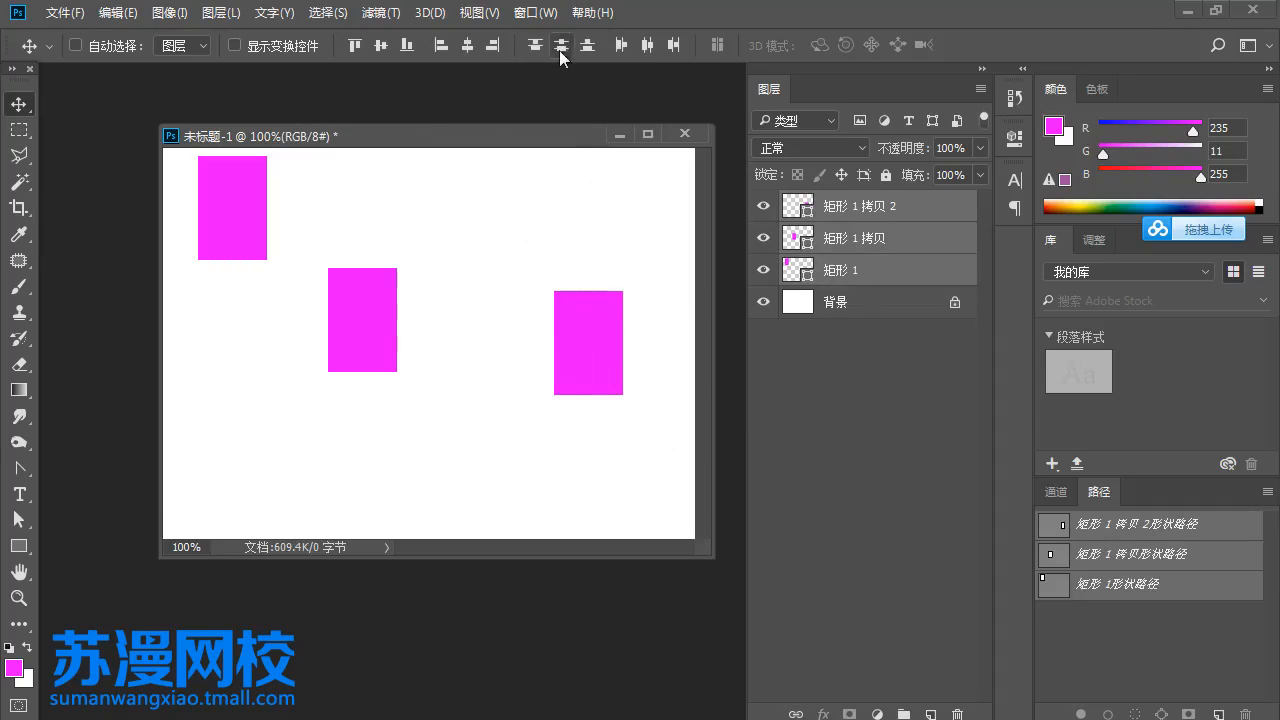
pyautogui.click(588, 47)
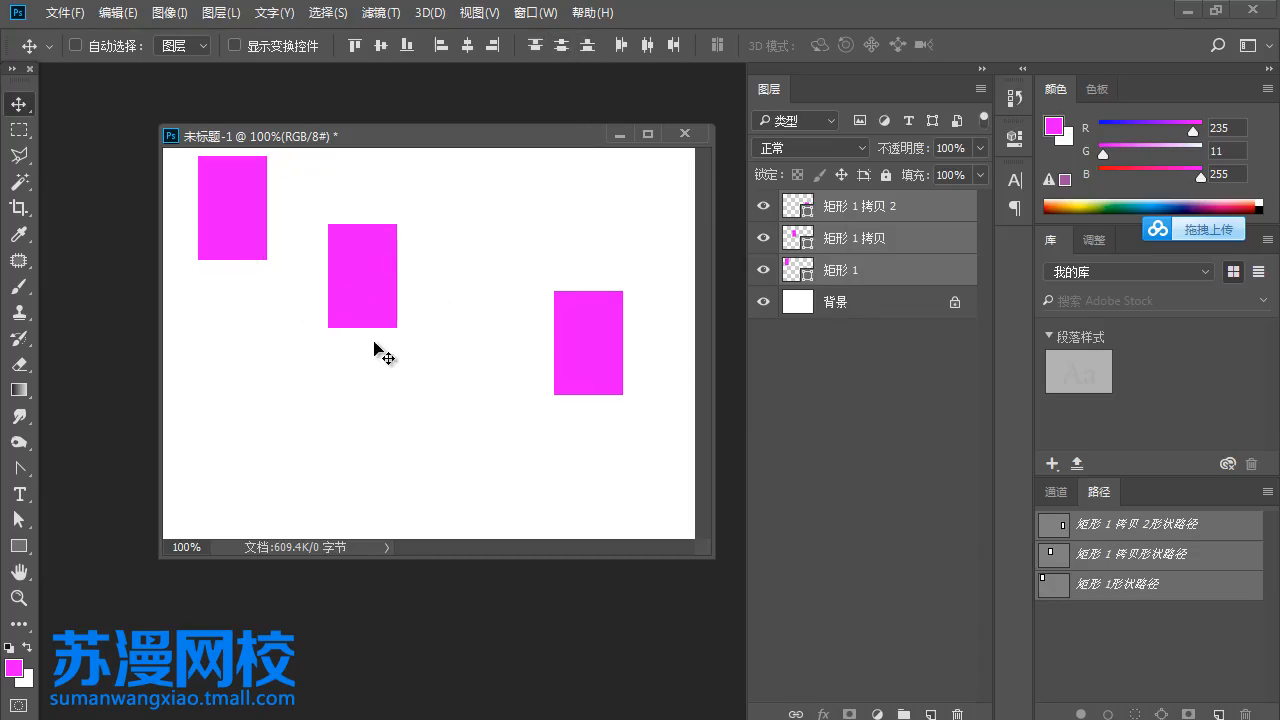
# - Move the second copy down near the canvas's lower edge and the first copy down-right, and distribute all three rectangles by left edges
pyautogui.click(852, 207)
pyautogui.moveTo(596, 360); pyautogui.dragTo(581, 480)
pyautogui.moveTo(380, 306); pyautogui.dragTo(458, 364)
pyautogui.click(830, 240)
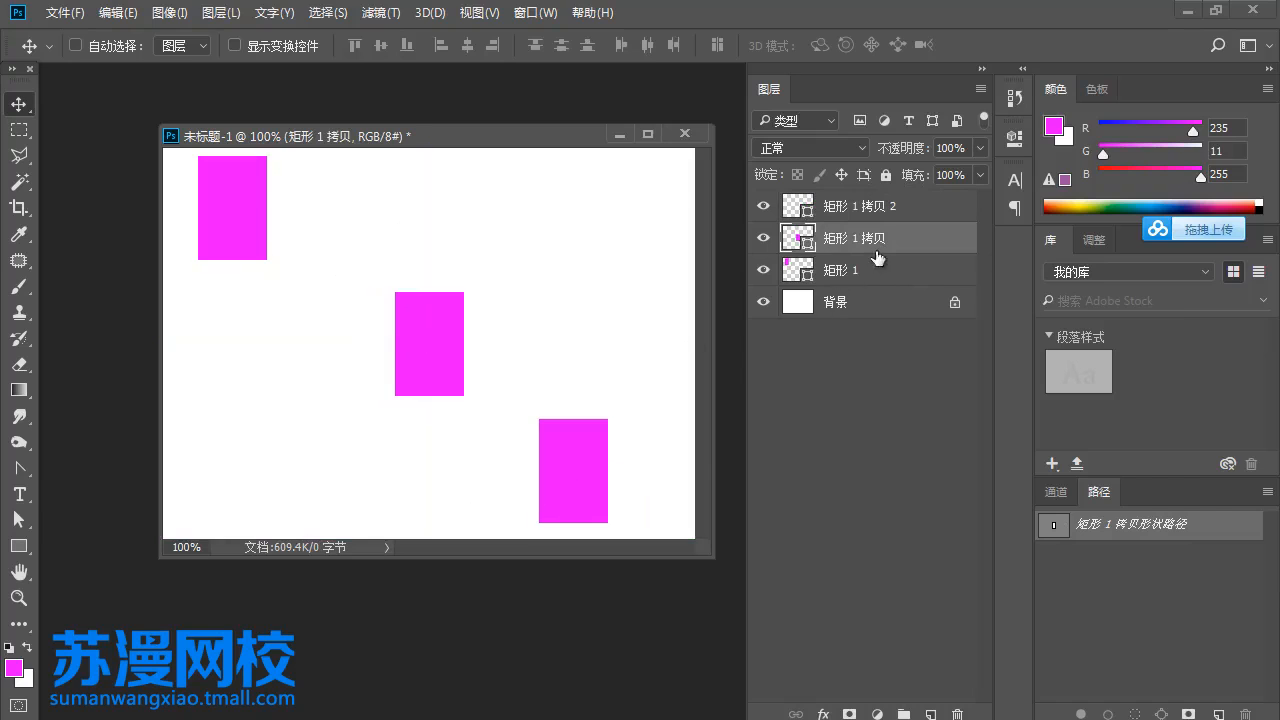
pyautogui.keyDown('shift'); pyautogui.click(873, 270); pyautogui.keyUp('shift')
pyautogui.keyDown('shift'); pyautogui.click(872, 208); pyautogui.keyUp('shift')
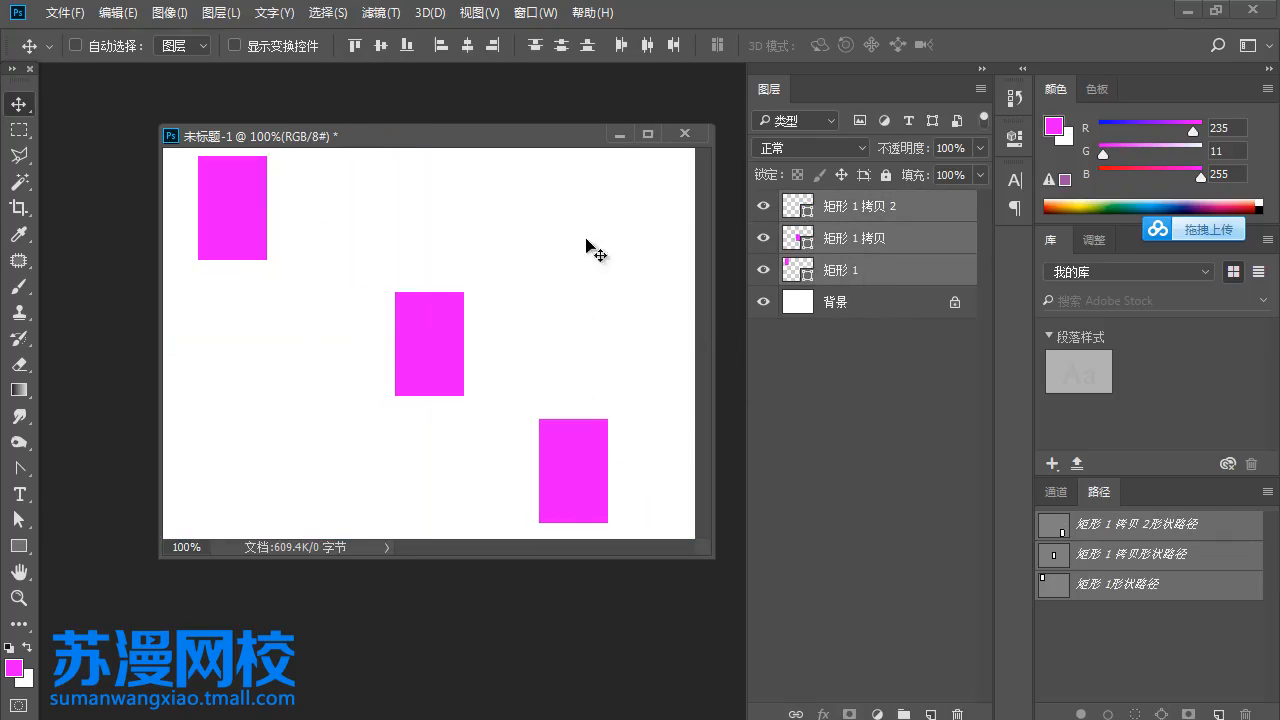
pyautogui.click(623, 57)
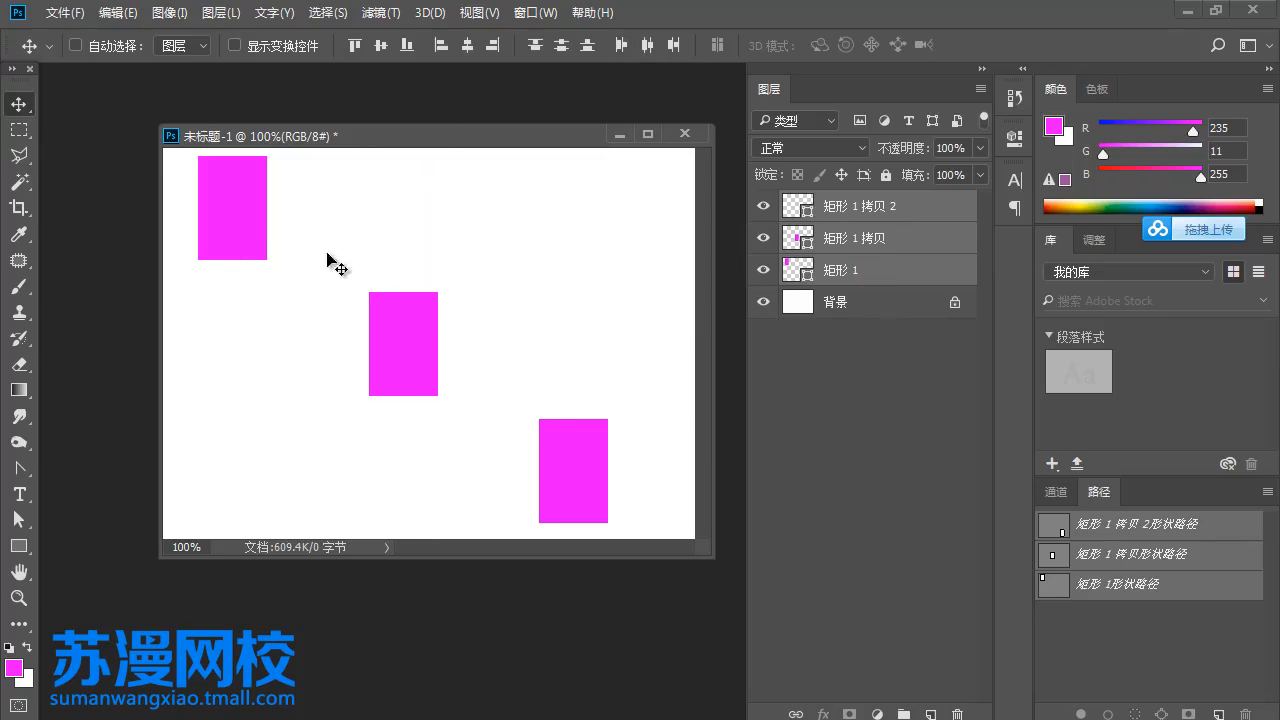
# - Move the second copy left, try distributing all three rectangles by horizontal centres, undo that, and distribute them by right edges
pyautogui.click(849, 212)
pyautogui.moveTo(565, 450); pyautogui.dragTo(457, 446)
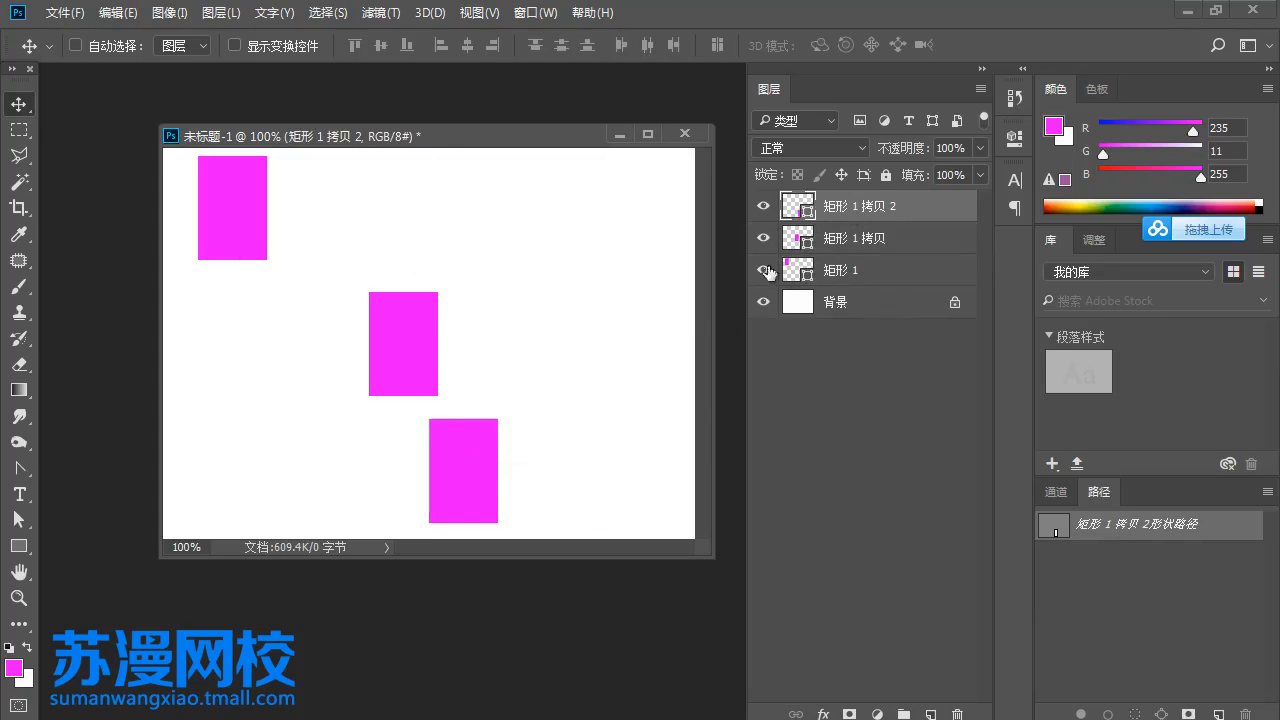
pyautogui.keyDown('shift'); pyautogui.click(822, 273); pyautogui.keyUp('shift')
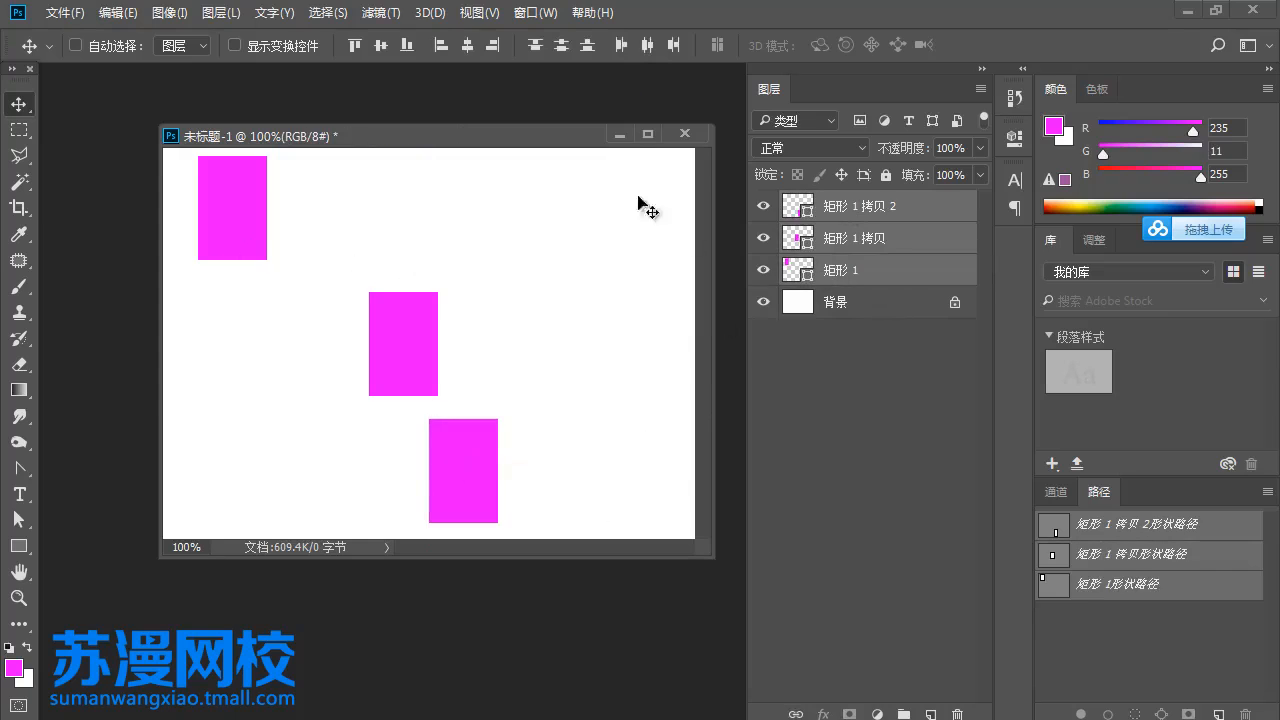
pyautogui.click(645, 47)
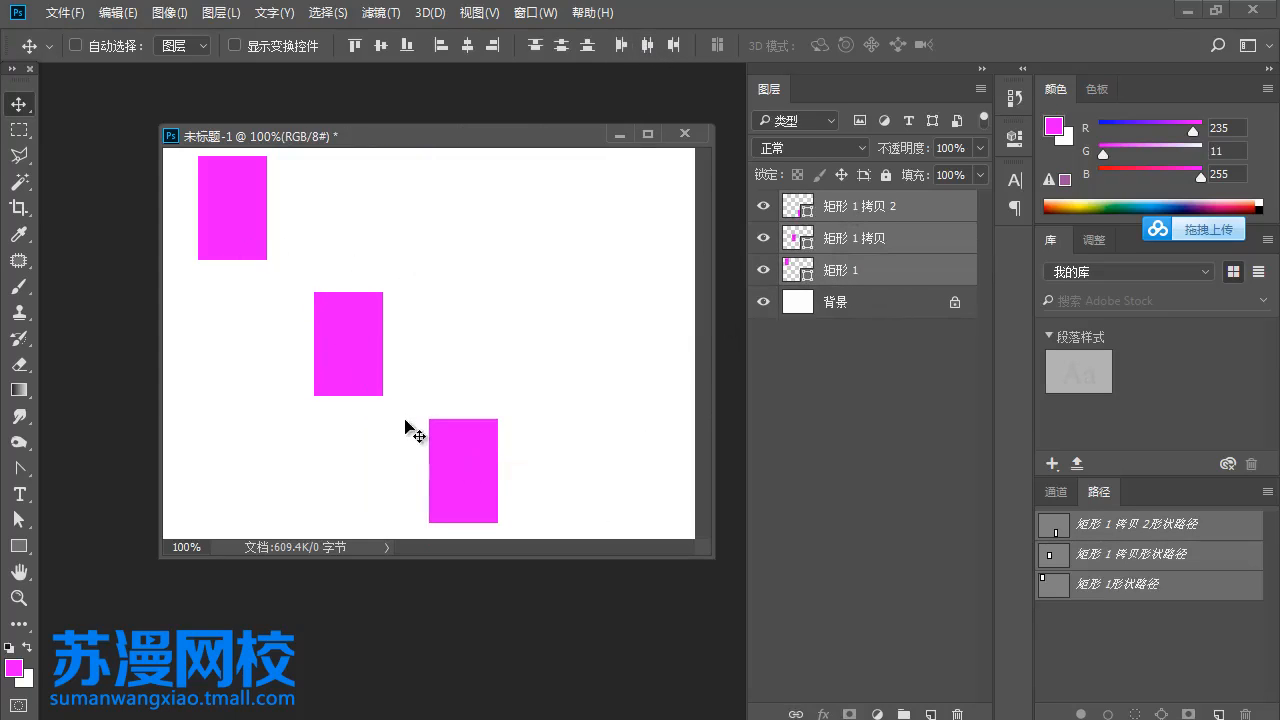
pyautogui.hotkey('ctrl', 'z')
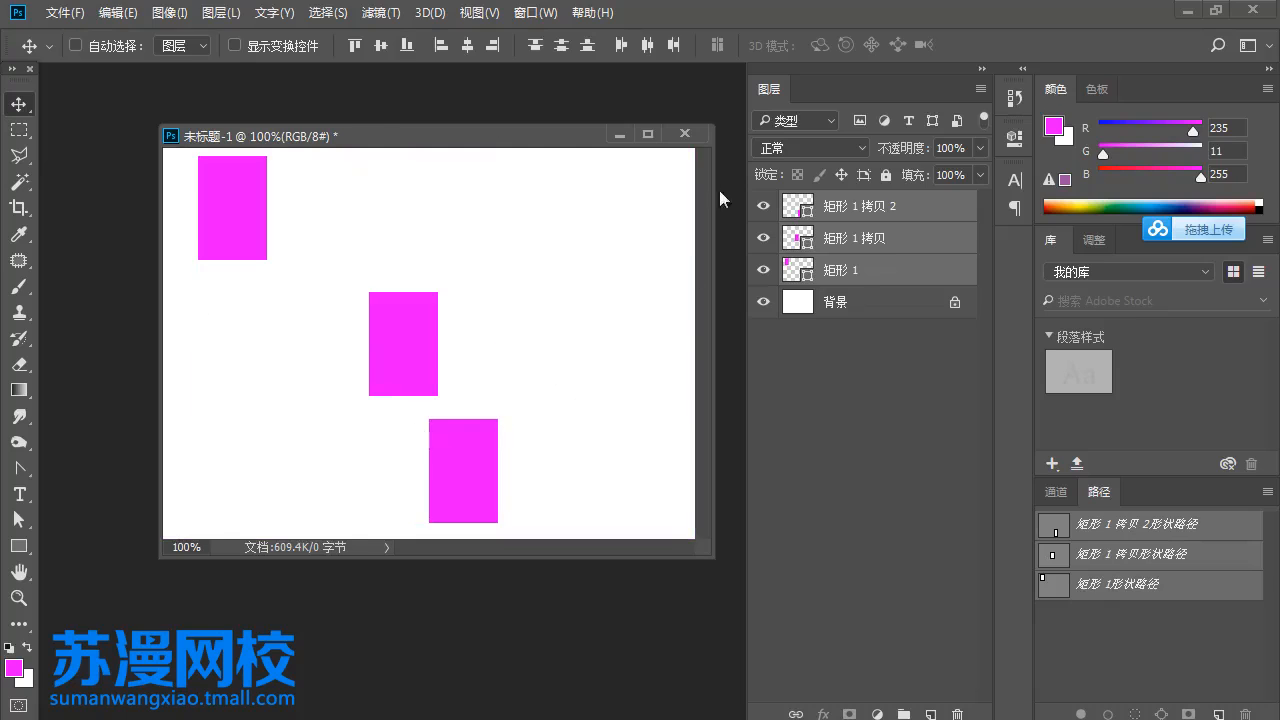
pyautogui.click(678, 46)
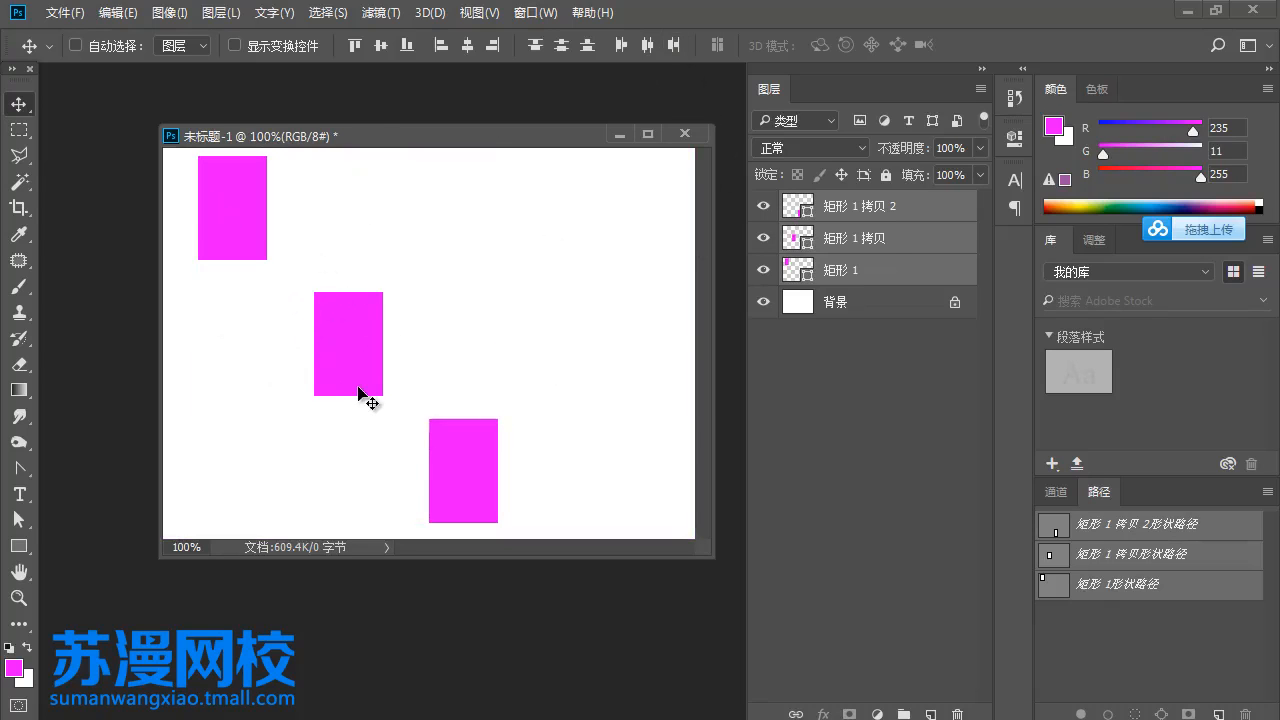
# - Delete the three rectangle layers and draw a magenta rectangle about 155 × 190 pixels near the canvas's upper left corner
pyautogui.moveTo(914, 283); pyautogui.dragTo(958, 714)
pyautogui.click(19, 547)
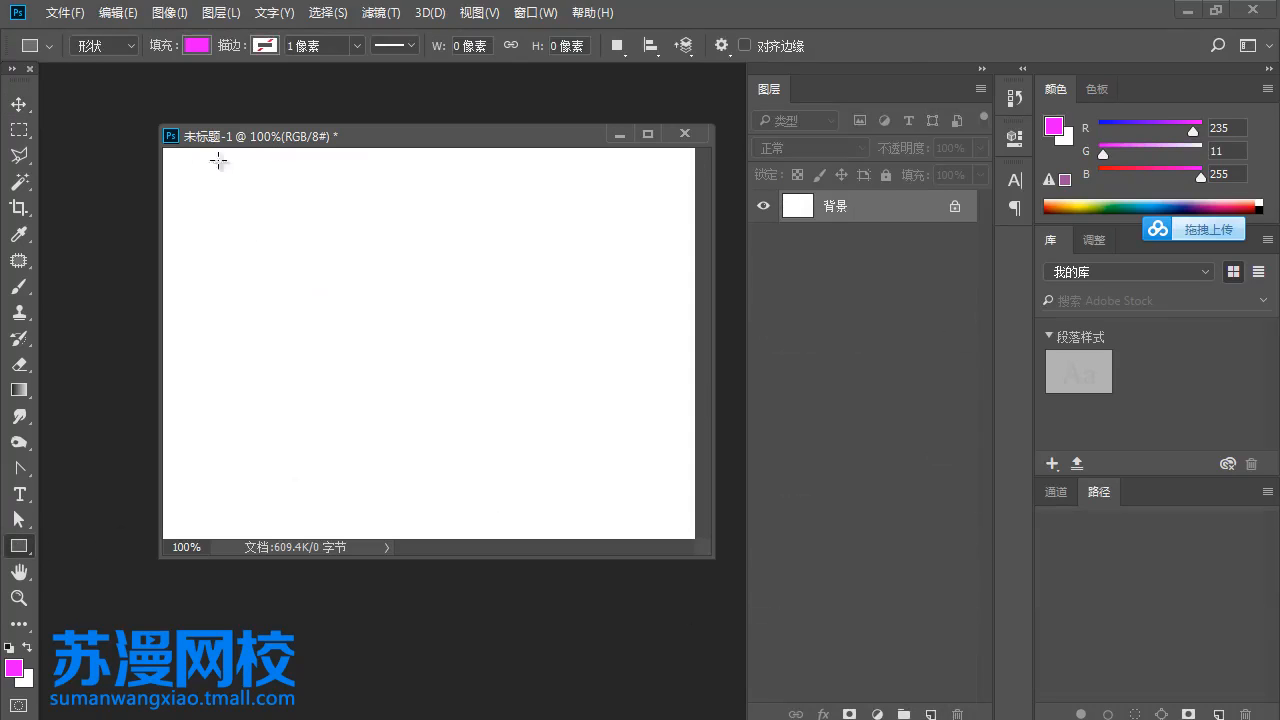
pyautogui.moveTo(181, 164); pyautogui.dragTo(336, 349)
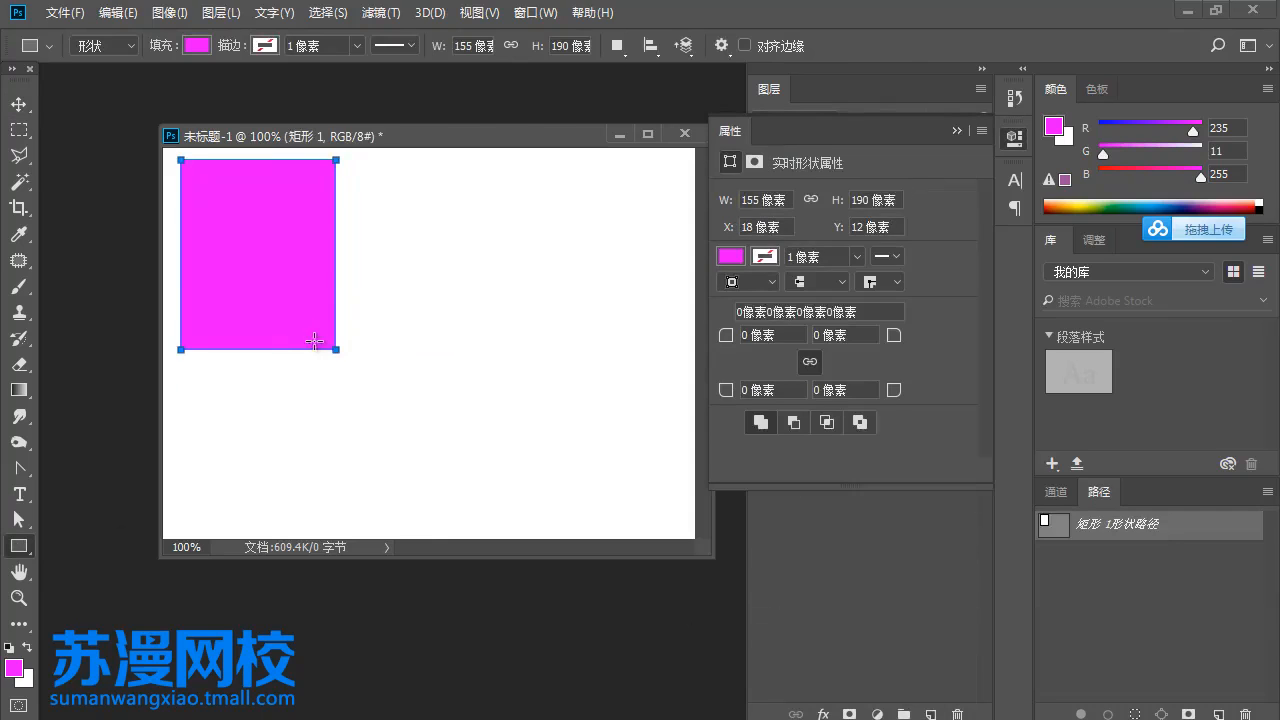
# - Make two copies of the rectangle in a row to its right, and move the outer rectangles flush with the canvas's side edges
pyautogui.press('v')
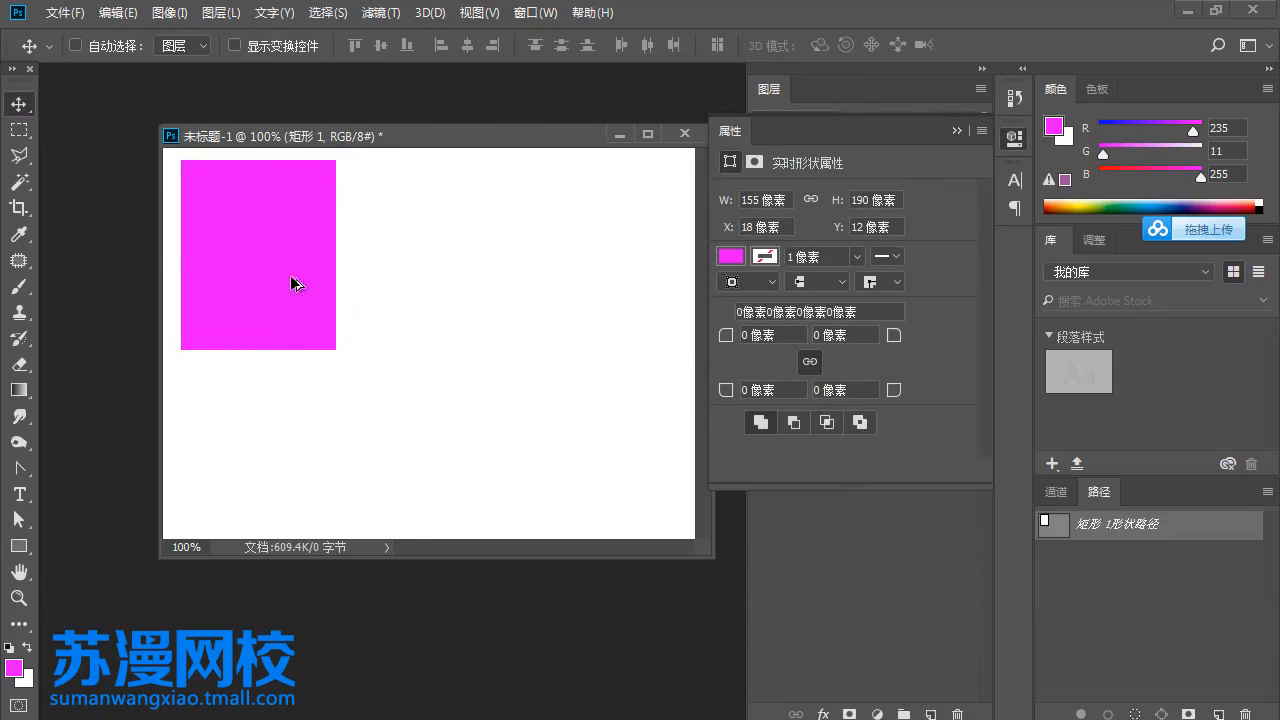
pyautogui.keyDown('alt'); pyautogui.moveTo(291, 282); pyautogui.dragTo(630, 280); pyautogui.keyUp('alt')
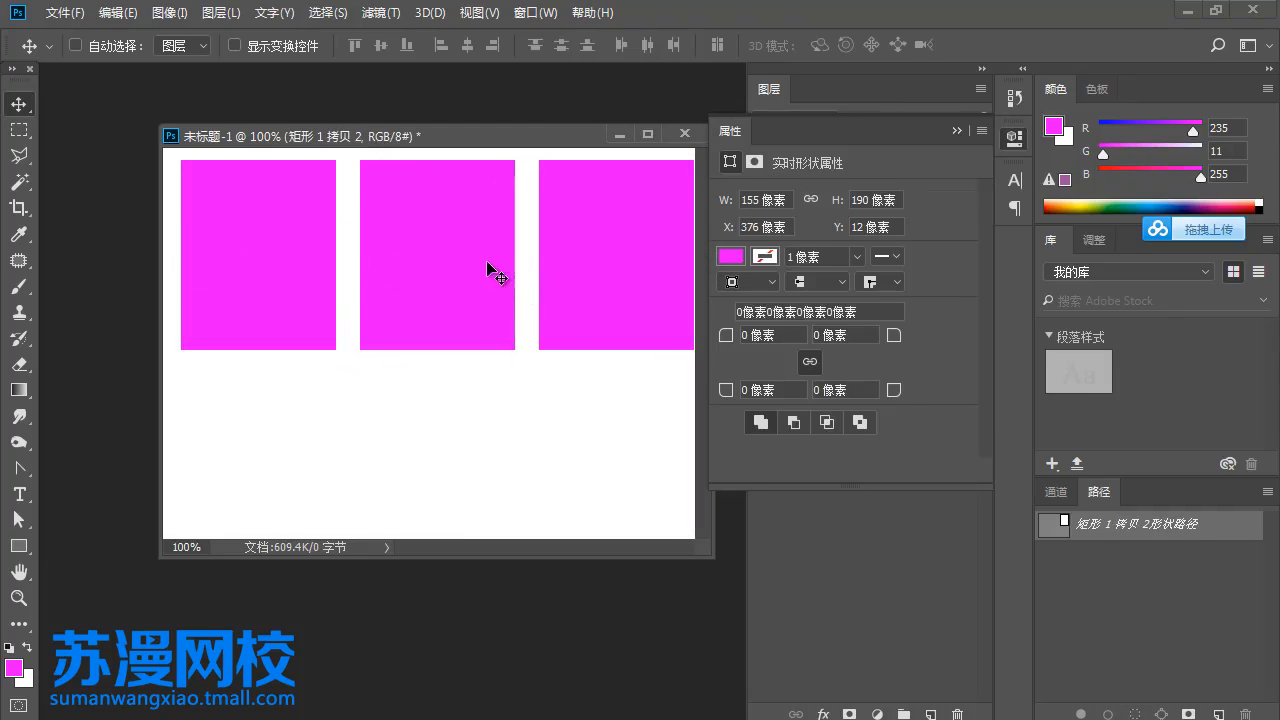
pyautogui.rightClick(306, 263)
pyautogui.click(315, 266)
pyautogui.moveTo(292, 265); pyautogui.dragTo(285, 265)
pyautogui.rightClick(587, 268)
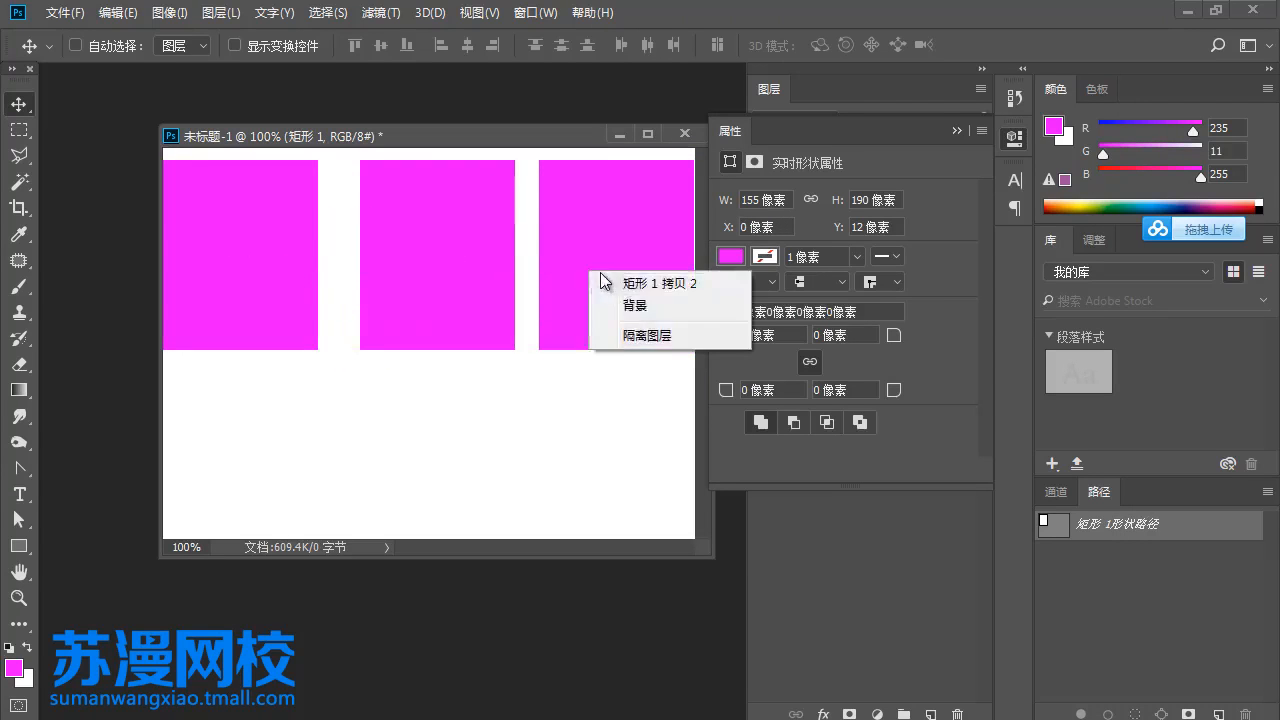
pyautogui.click(606, 278)
pyautogui.press('Right')
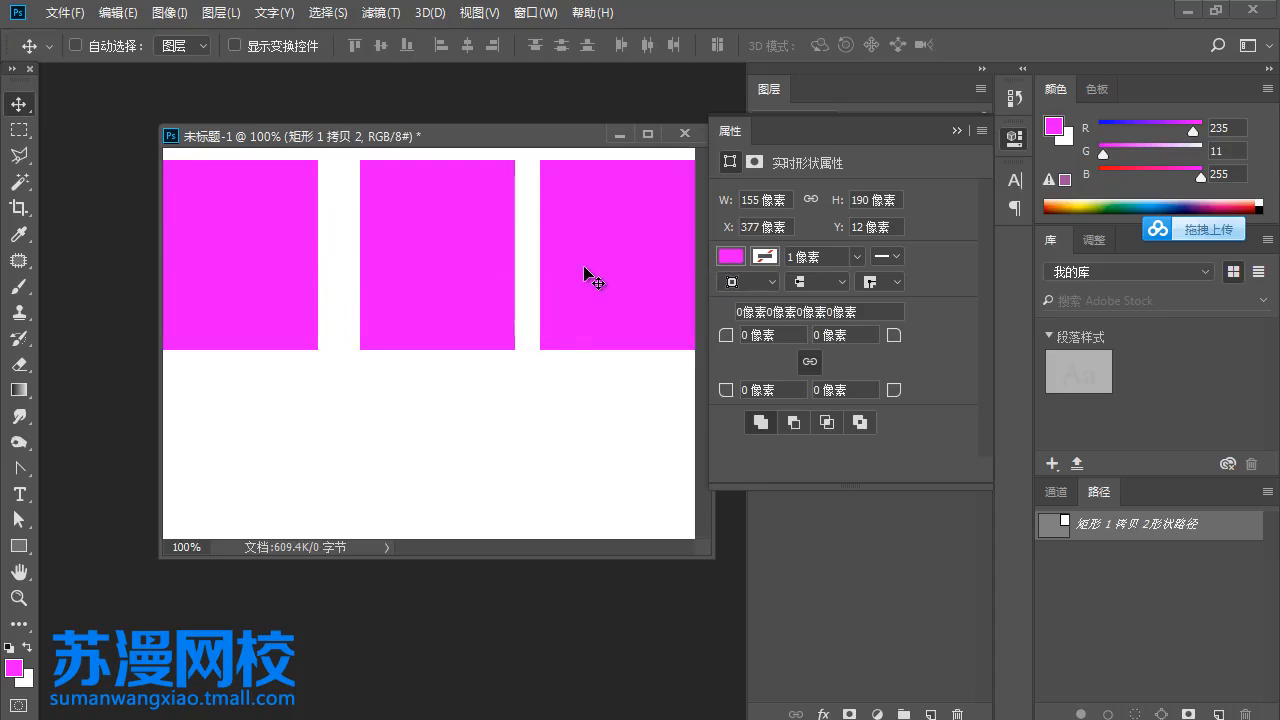
pyautogui.click(958, 130)
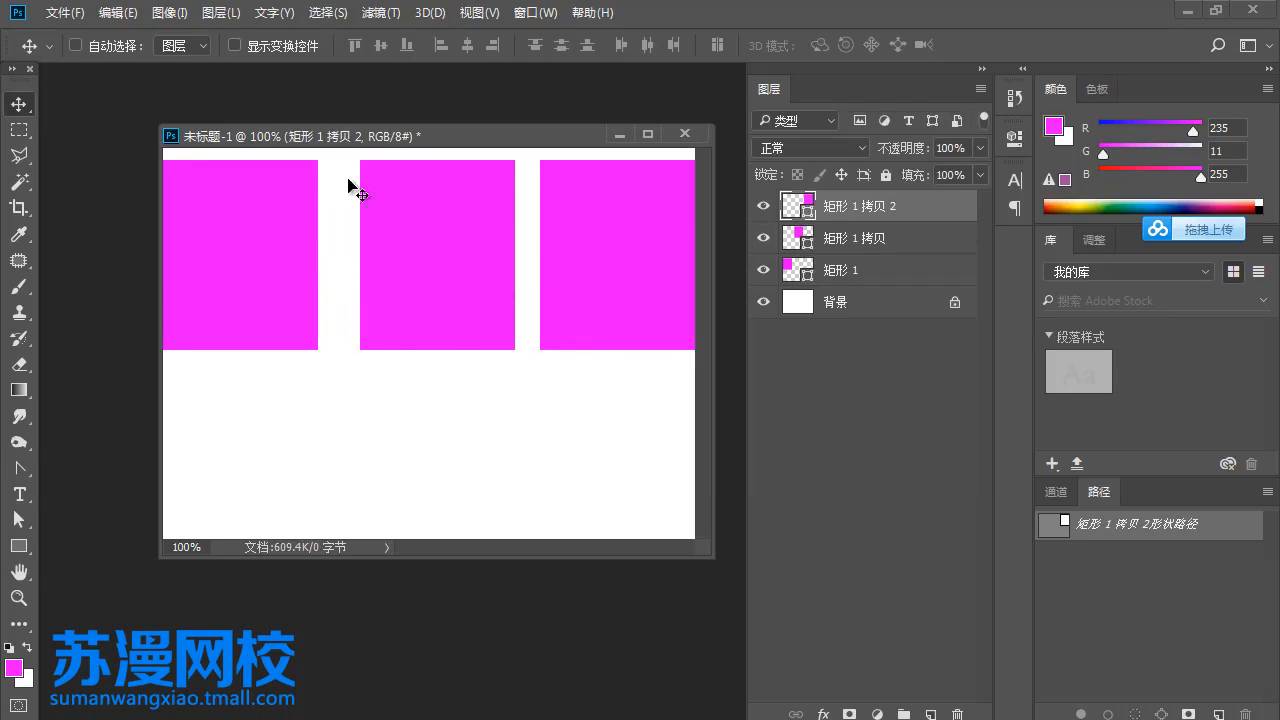
# - Move the middle rectangle slightly down, and align all three by vertical centres and distribute them by horizontal centres
pyautogui.rightClick(443, 288)
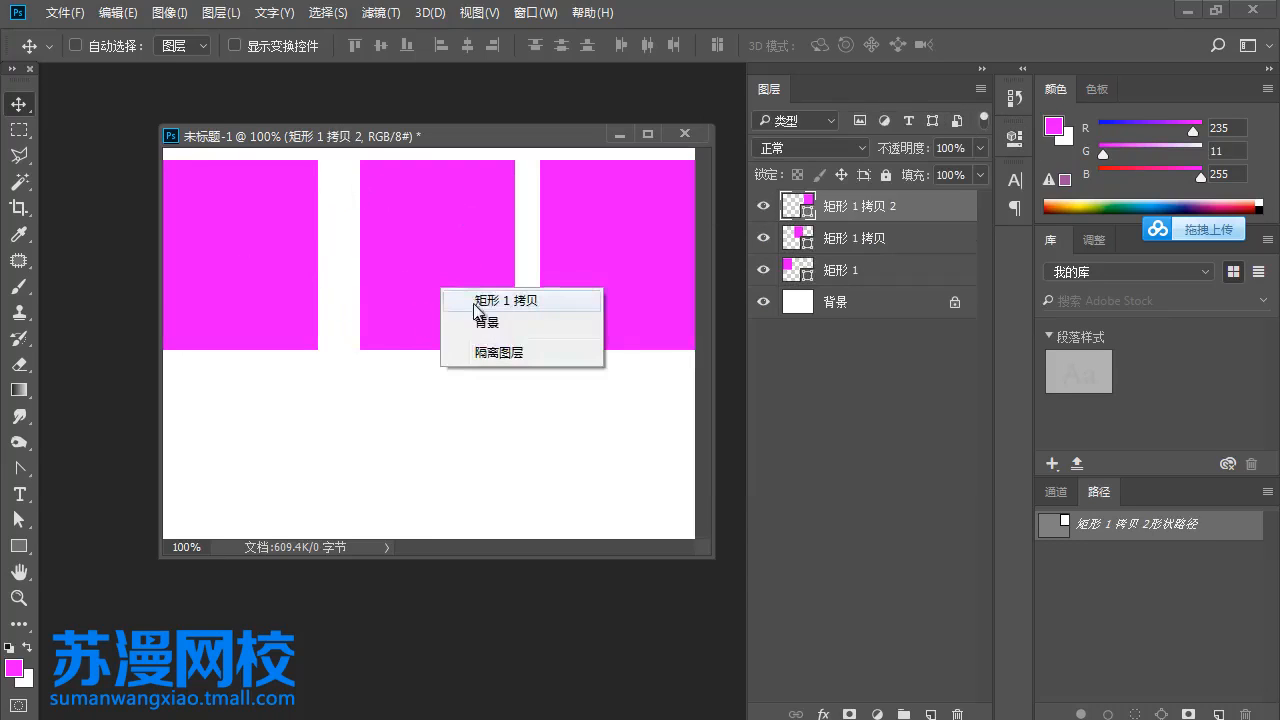
pyautogui.click(455, 297)
pyautogui.moveTo(456, 305); pyautogui.dragTo(455, 332)
pyautogui.click(866, 210)
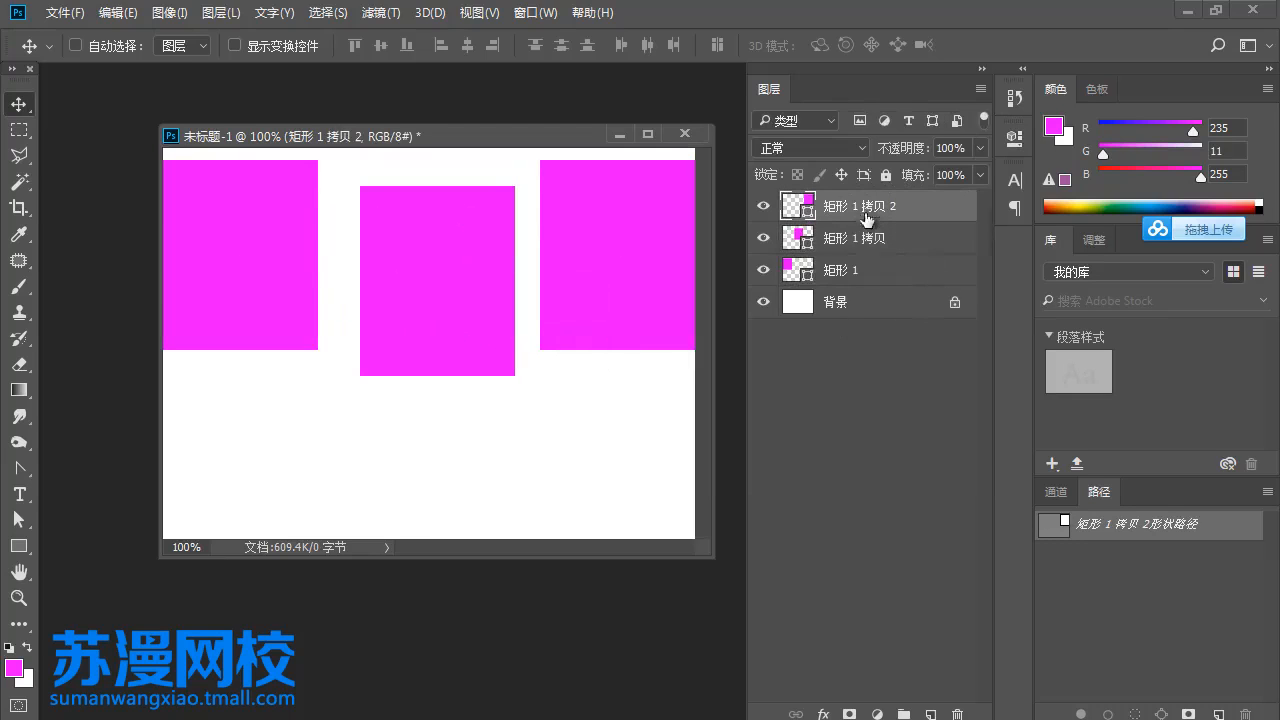
pyautogui.keyDown('shift'); pyautogui.click(855, 270); pyautogui.keyUp('shift')
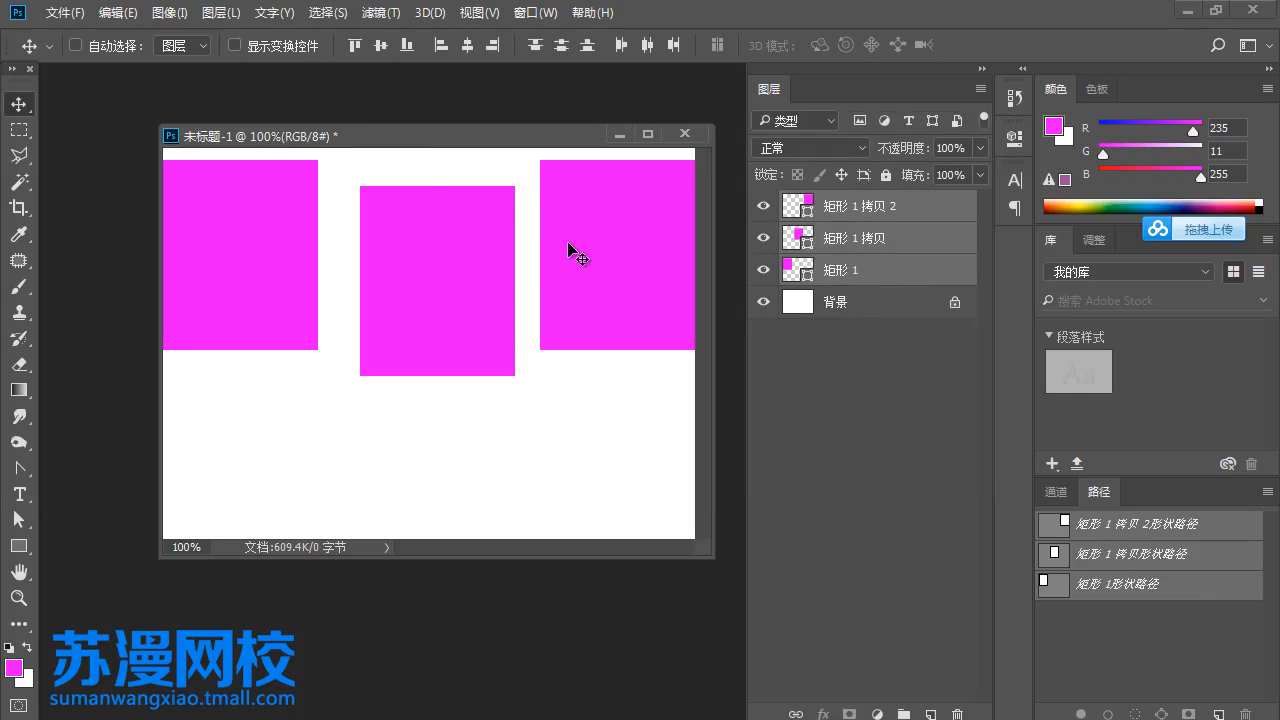
pyautogui.click(381, 46)
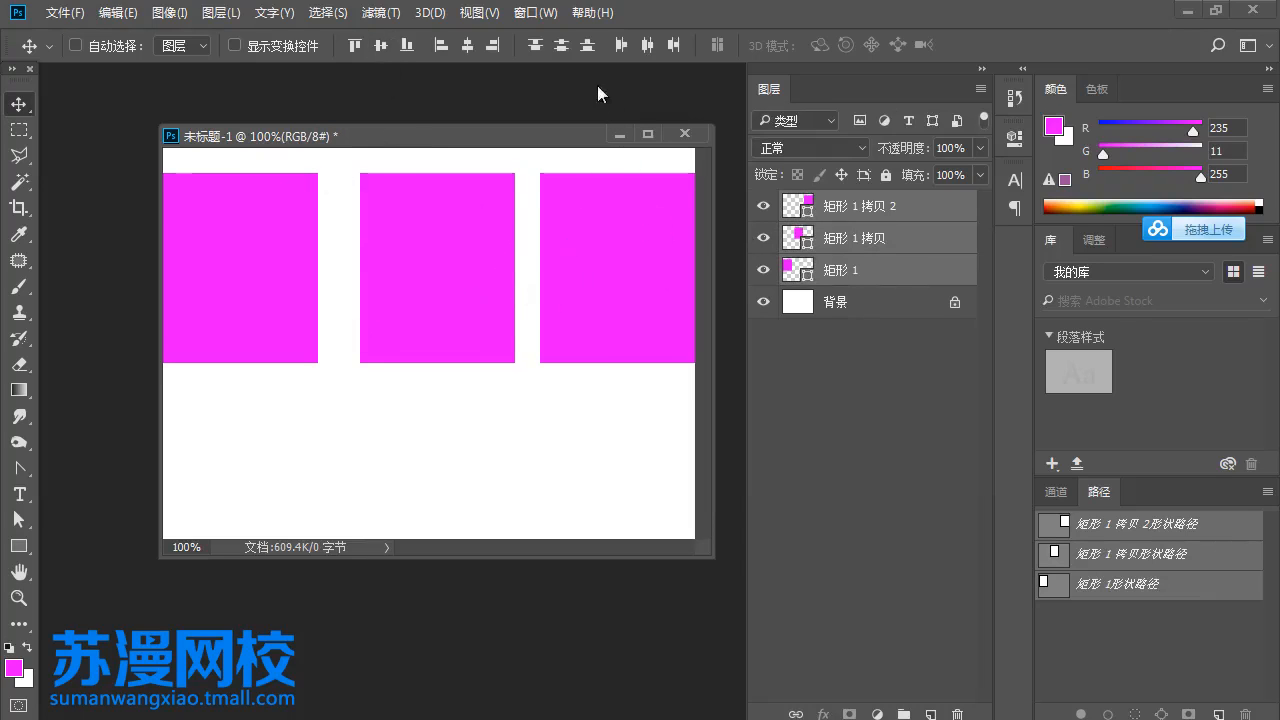
pyautogui.click(649, 49)
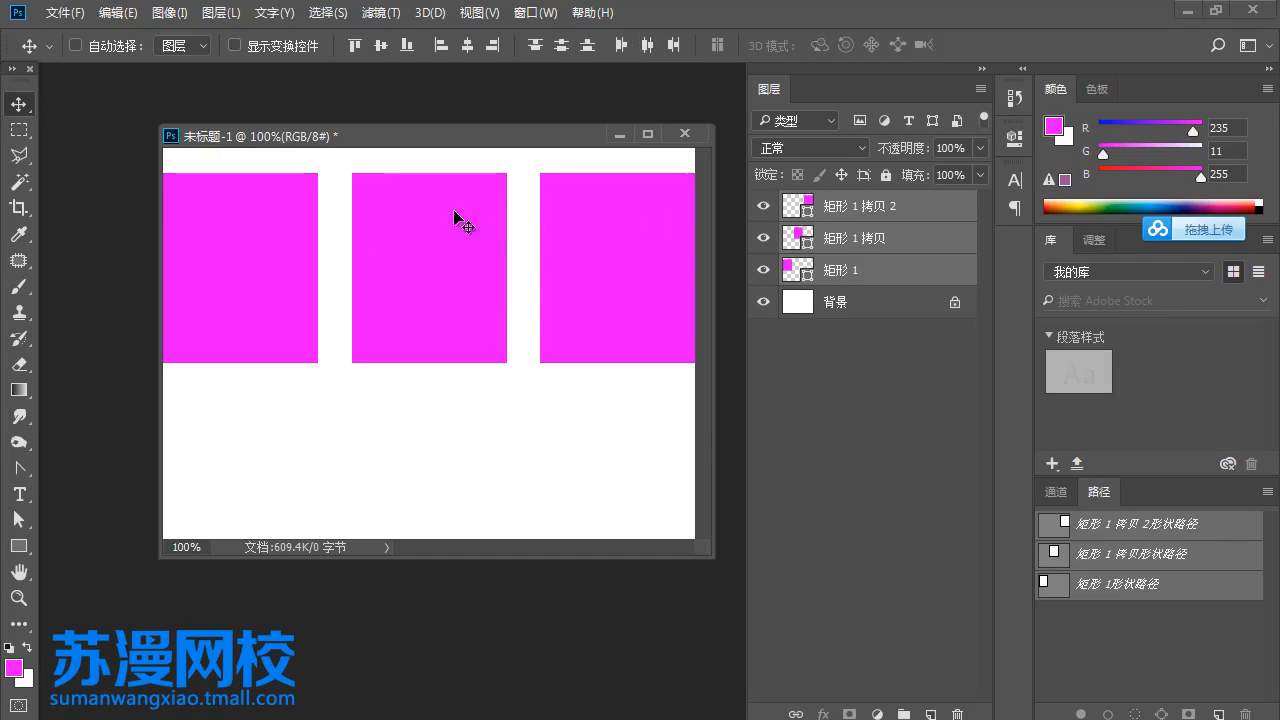
# - Move only the second copy left, leaving a narrow gap to the middle rectangle
pyautogui.rightClick(597, 254)
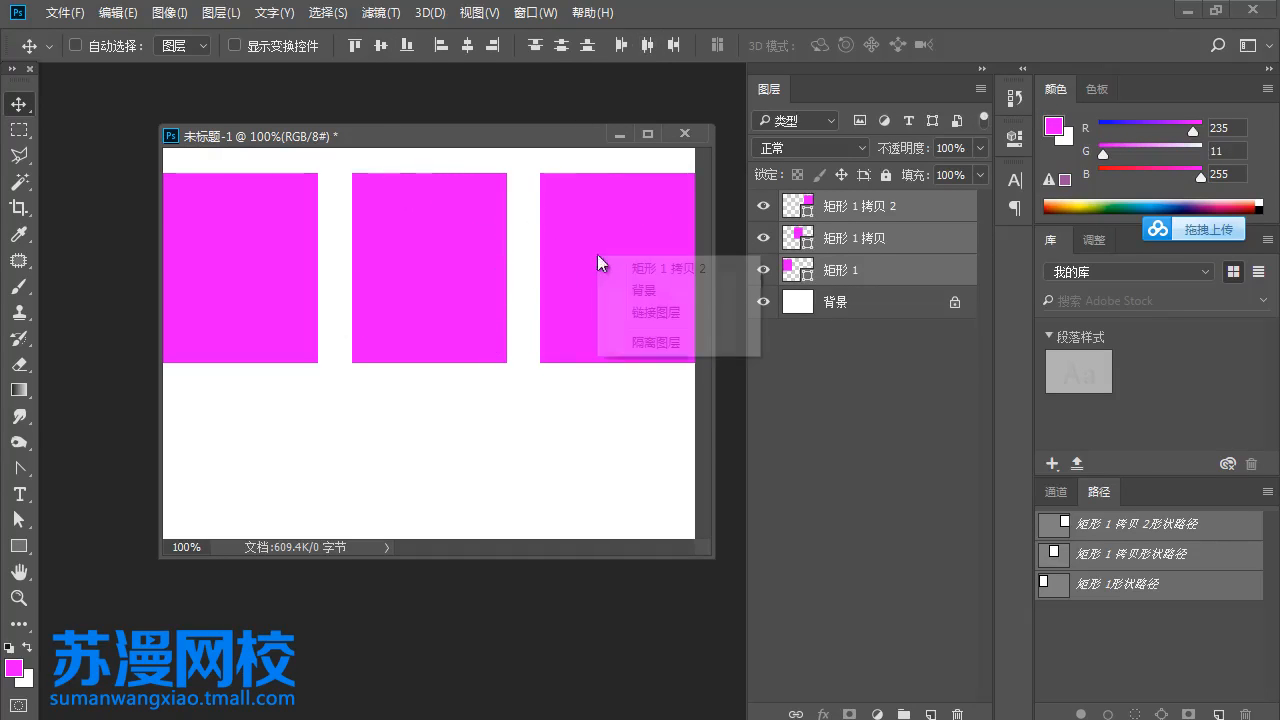
pyautogui.click(372, 267)
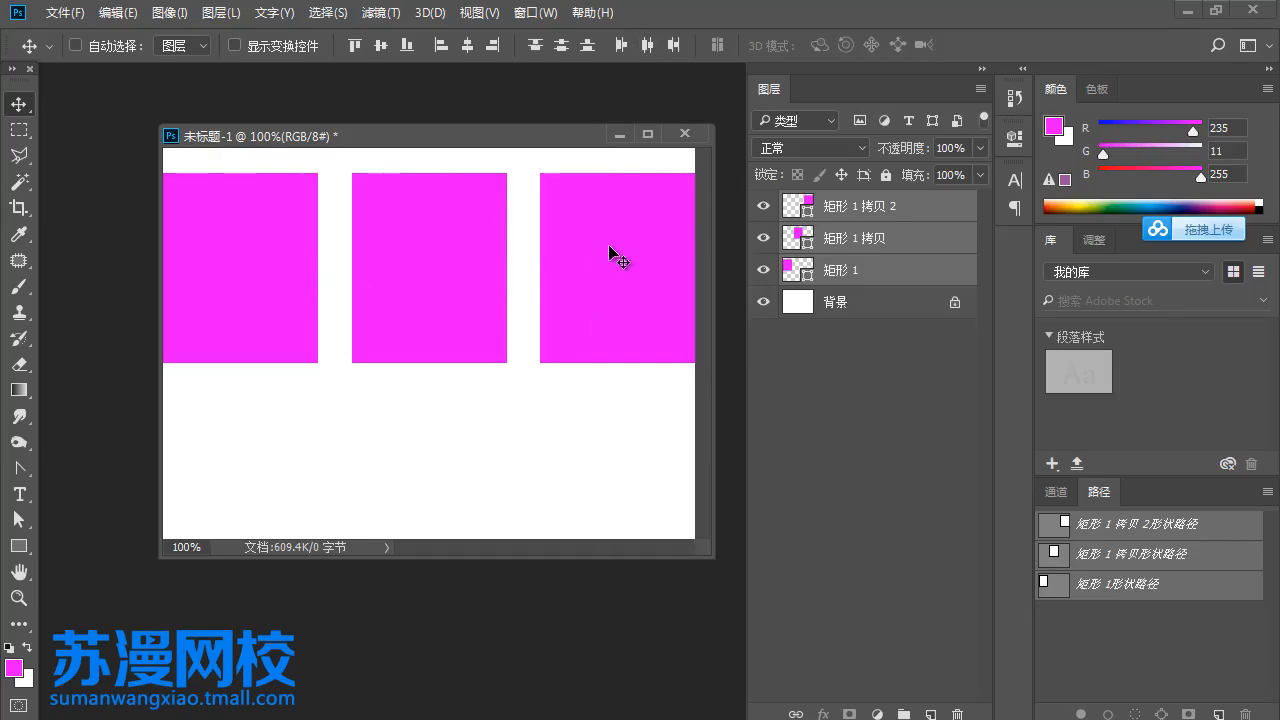
pyautogui.rightClick(609, 249)
pyautogui.click(630, 259)
pyautogui.moveTo(630, 259); pyautogui.dragTo(594, 264)
# - Scale all three rectangles together until they reach the canvas's right edge, and distribute them by horizontal centres
pyautogui.keyDown('shift'); pyautogui.click(815, 270); pyautogui.keyUp('shift')
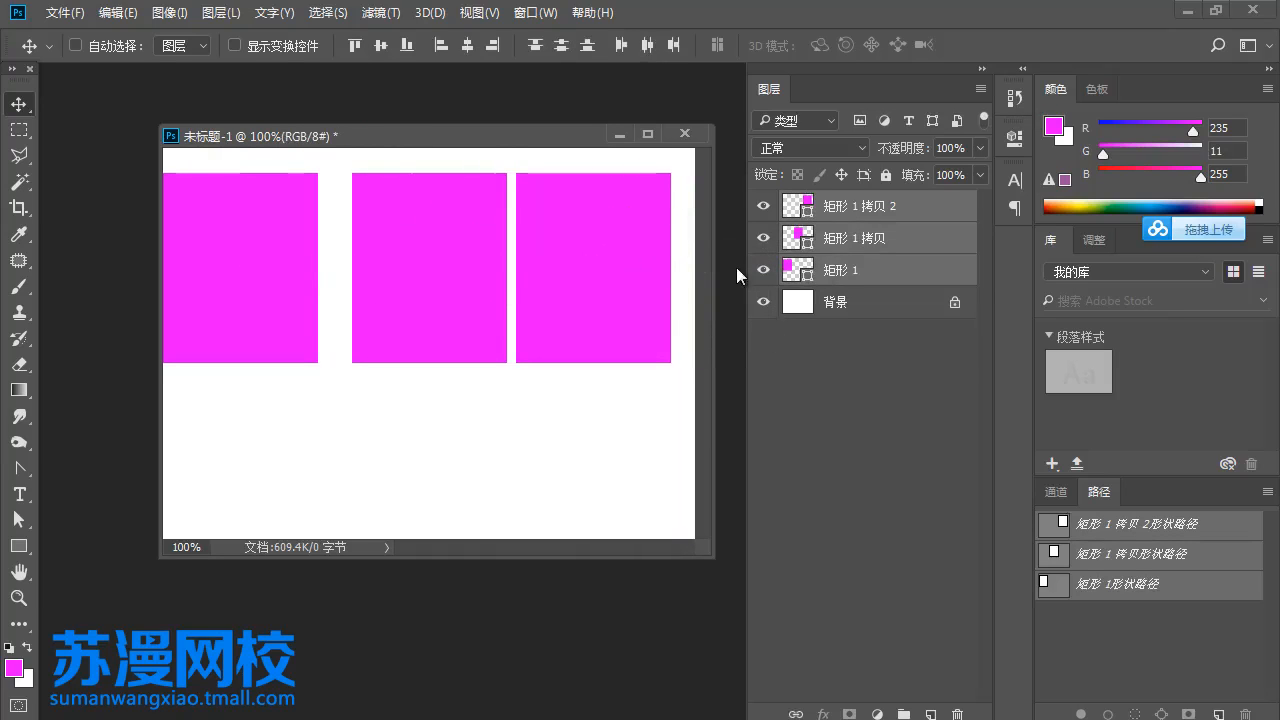
pyautogui.press('ctrl')
pyautogui.hotkey('ctrl', 't')
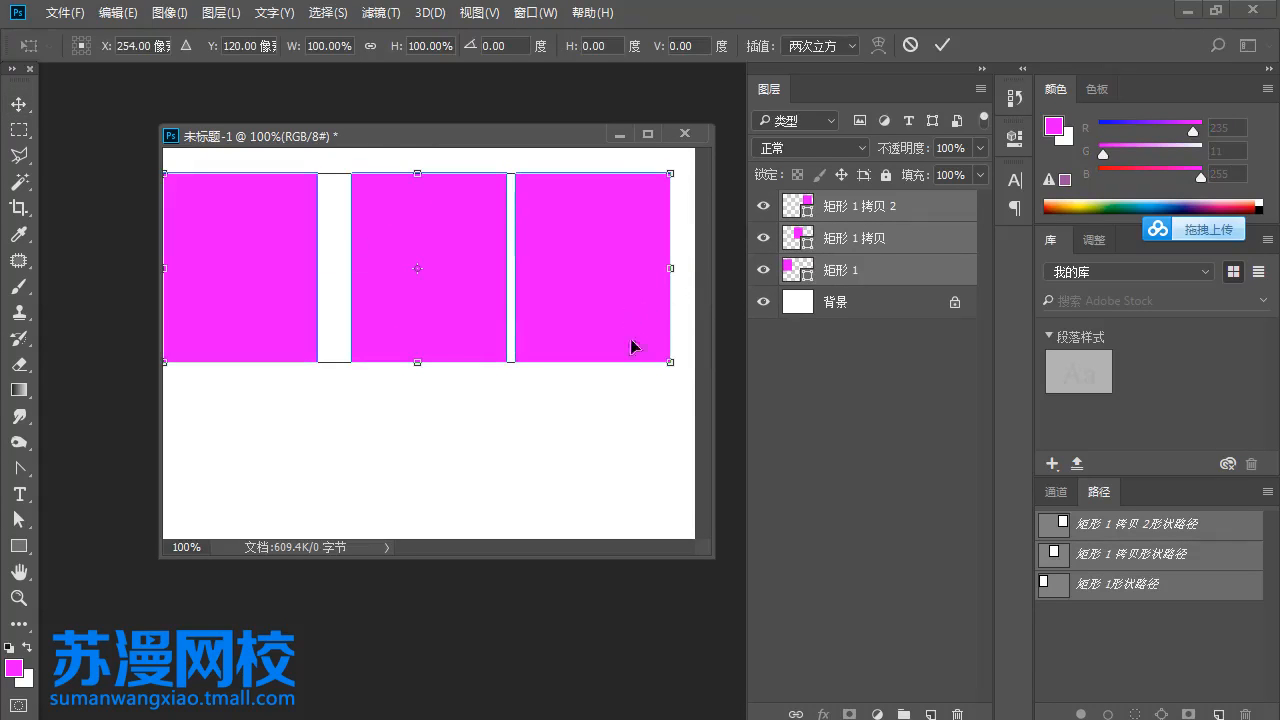
pyautogui.moveTo(670, 367); pyautogui.dragTo(694, 375)
pyautogui.press('Return')
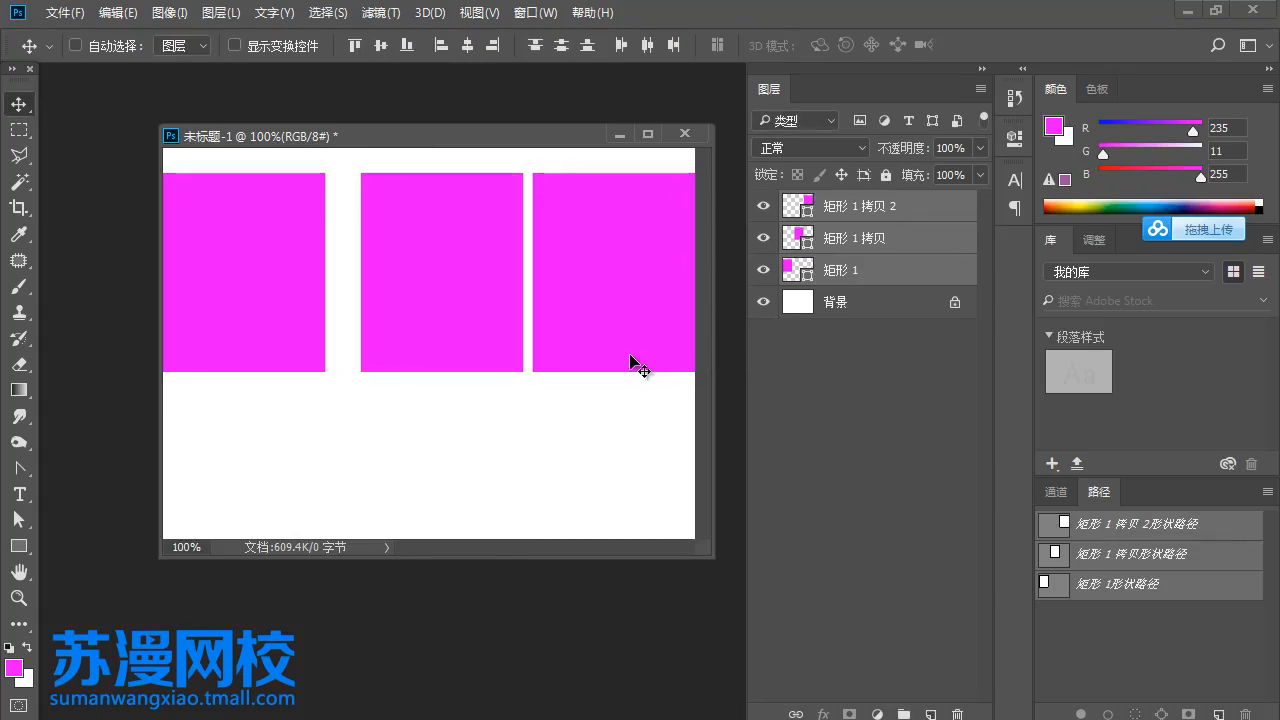
pyautogui.click(645, 46)
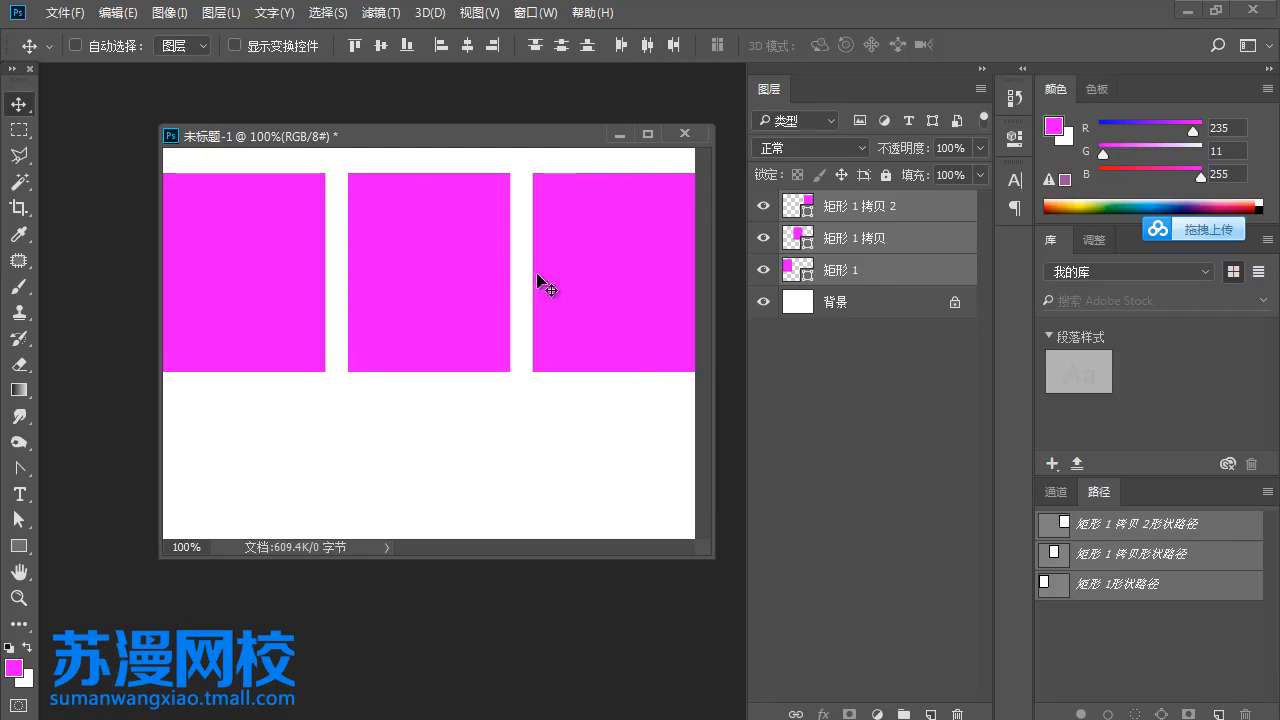
# - Move the second copy left until it sits right against the middle rectangle
pyautogui.rightClick(598, 283)
pyautogui.click(607, 290)
pyautogui.moveTo(593, 297); pyautogui.dragTo(569, 294)
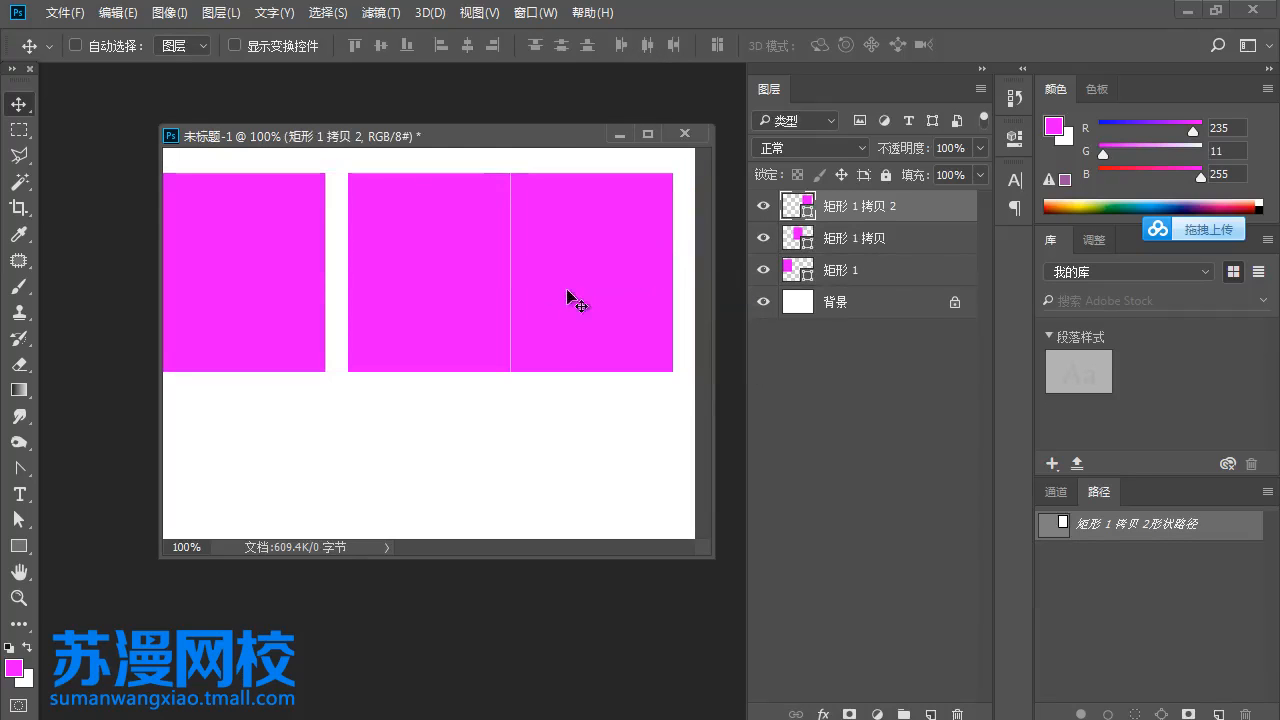
pyautogui.hotkey('ctrl', 't')
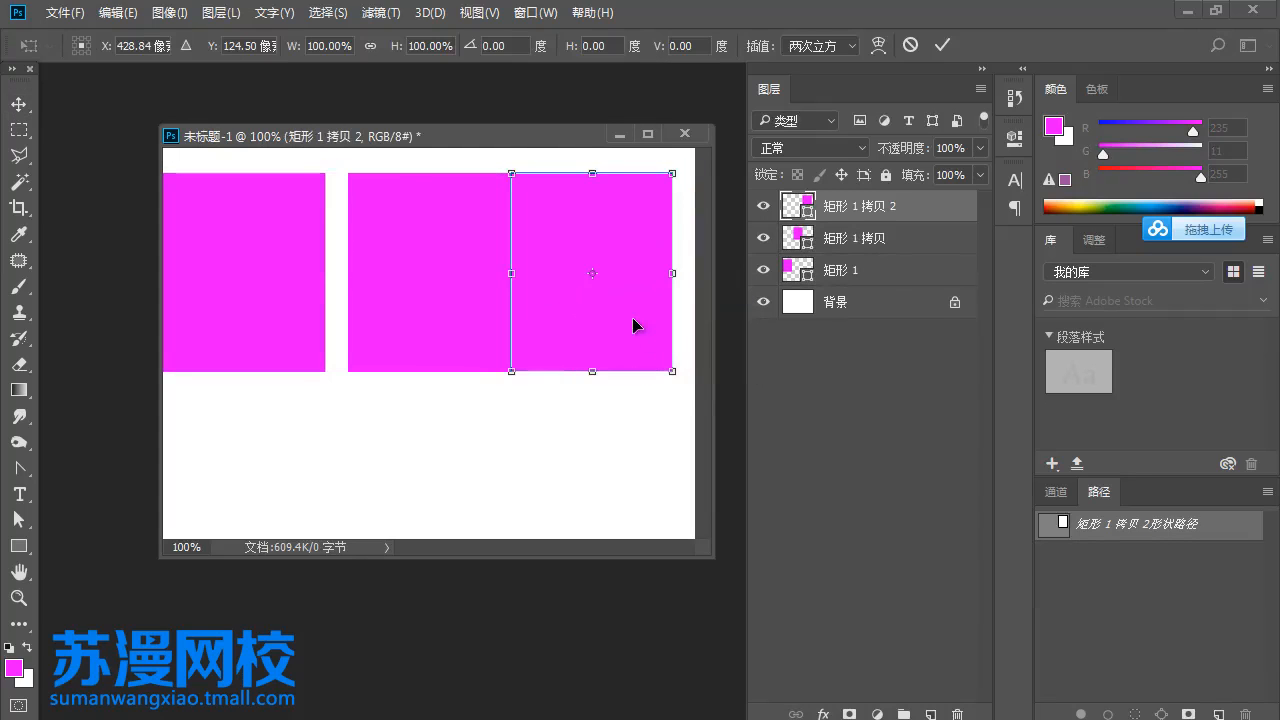
pyautogui.press('Return')
# - Select all three rectangles, enlarge them proportionally to span the canvas width again, and even out their spacing by horizontal centres
pyautogui.keyDown('shift'); pyautogui.click(835, 272); pyautogui.keyUp('shift')
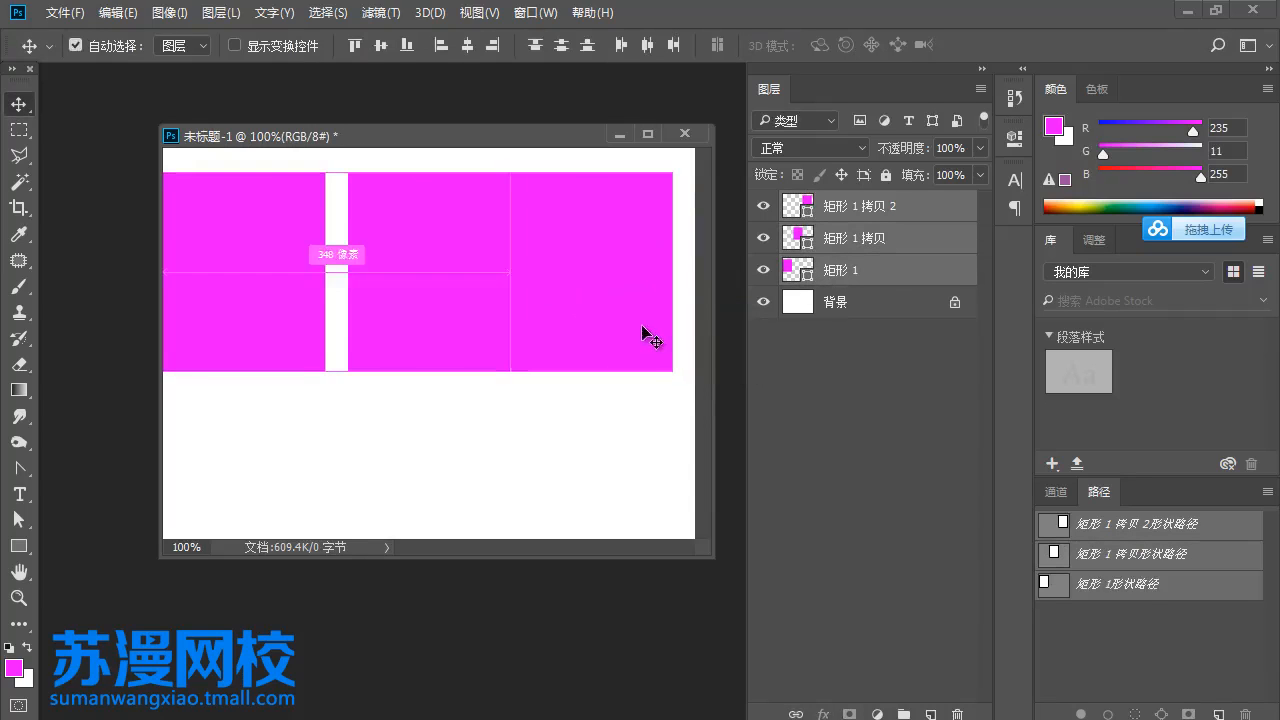
pyautogui.hotkey('ctrl', 't')
pyautogui.moveTo(673, 373); pyautogui.dragTo(695, 381)
pyautogui.press('Return')
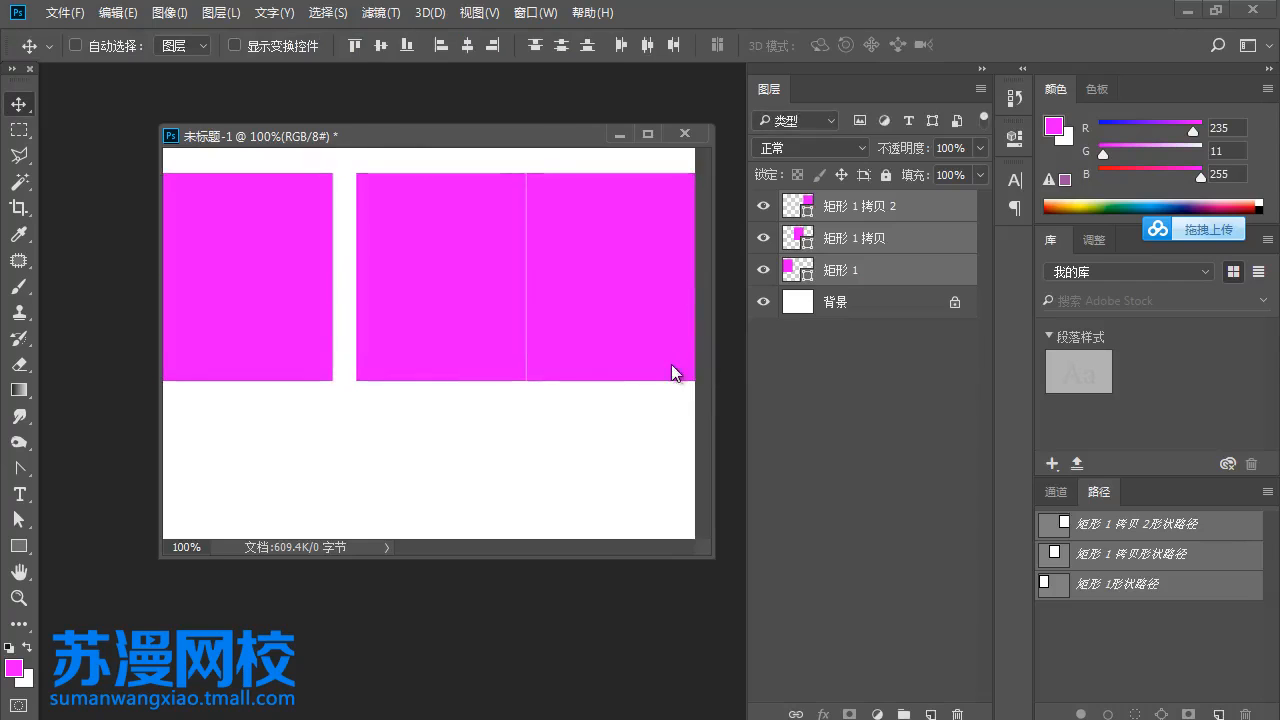
pyautogui.click(645, 46)
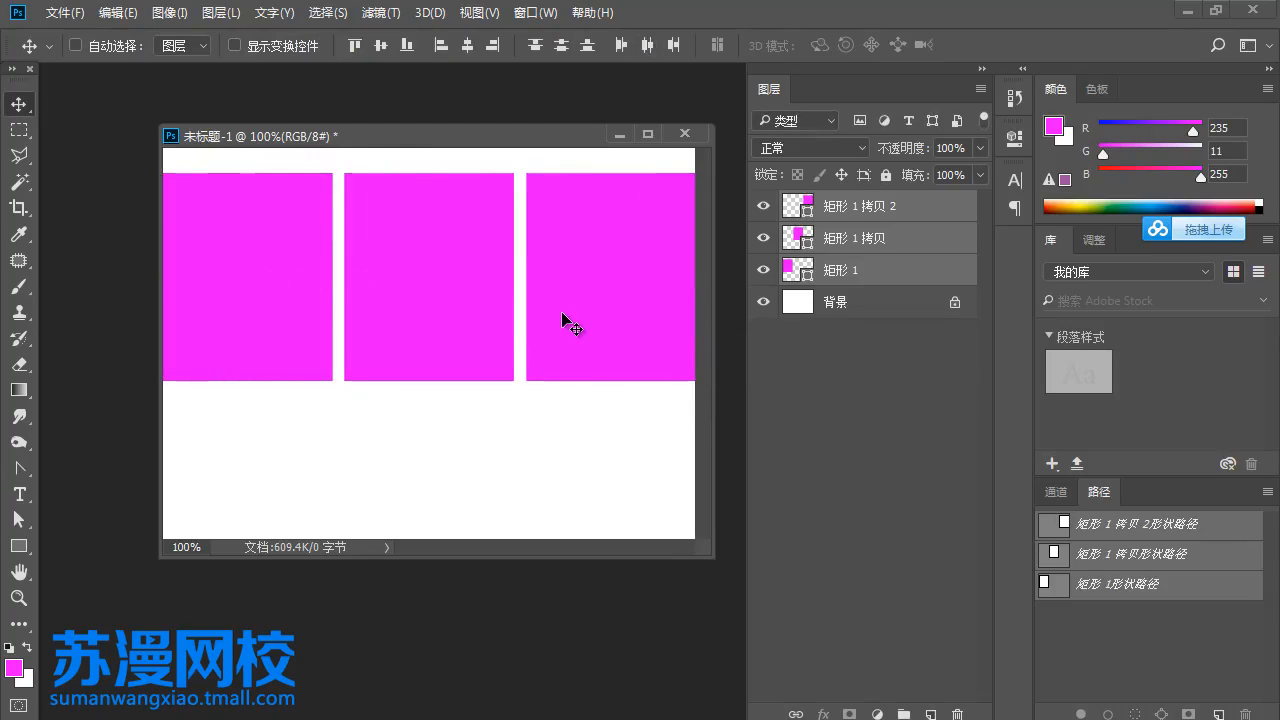
# - Duplicate the row of three rectangles directly below with a matching gap, and extend the canvas downward with Crop to fit the second row
pyautogui.moveTo(600, 280); pyautogui.dragTo(606, 463)
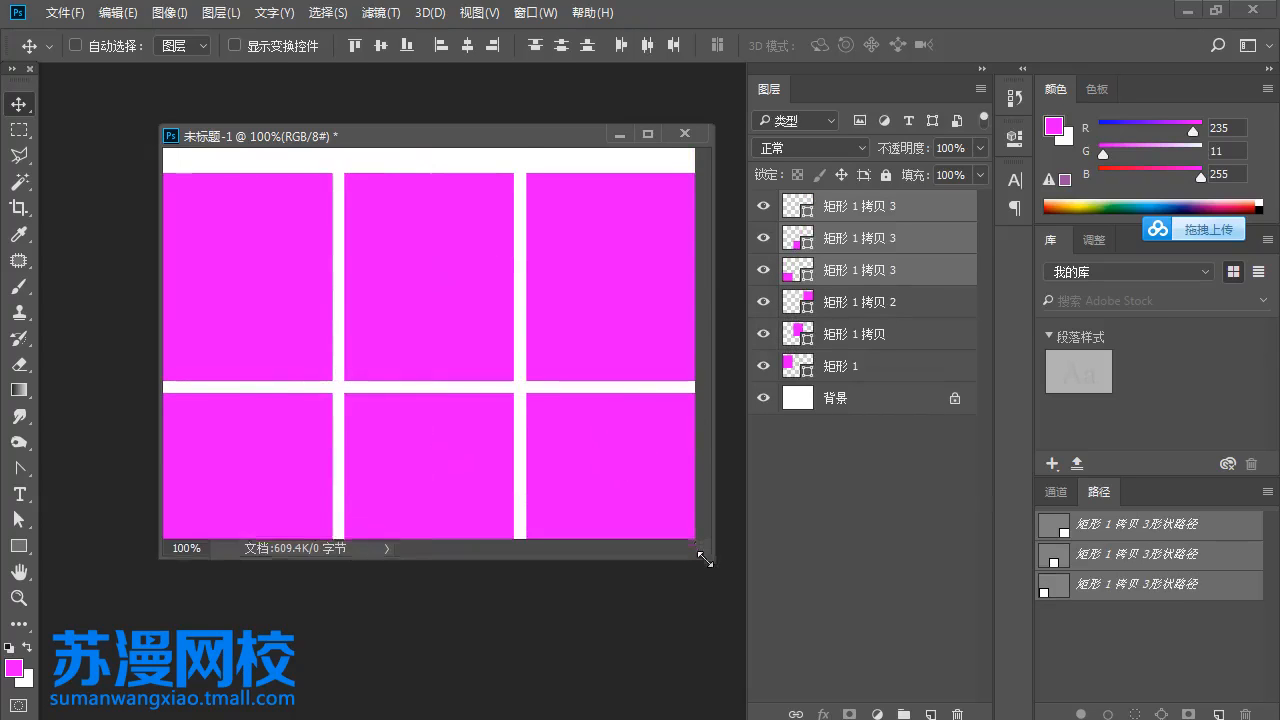
pyautogui.moveTo(705, 559); pyautogui.dragTo(742, 652)
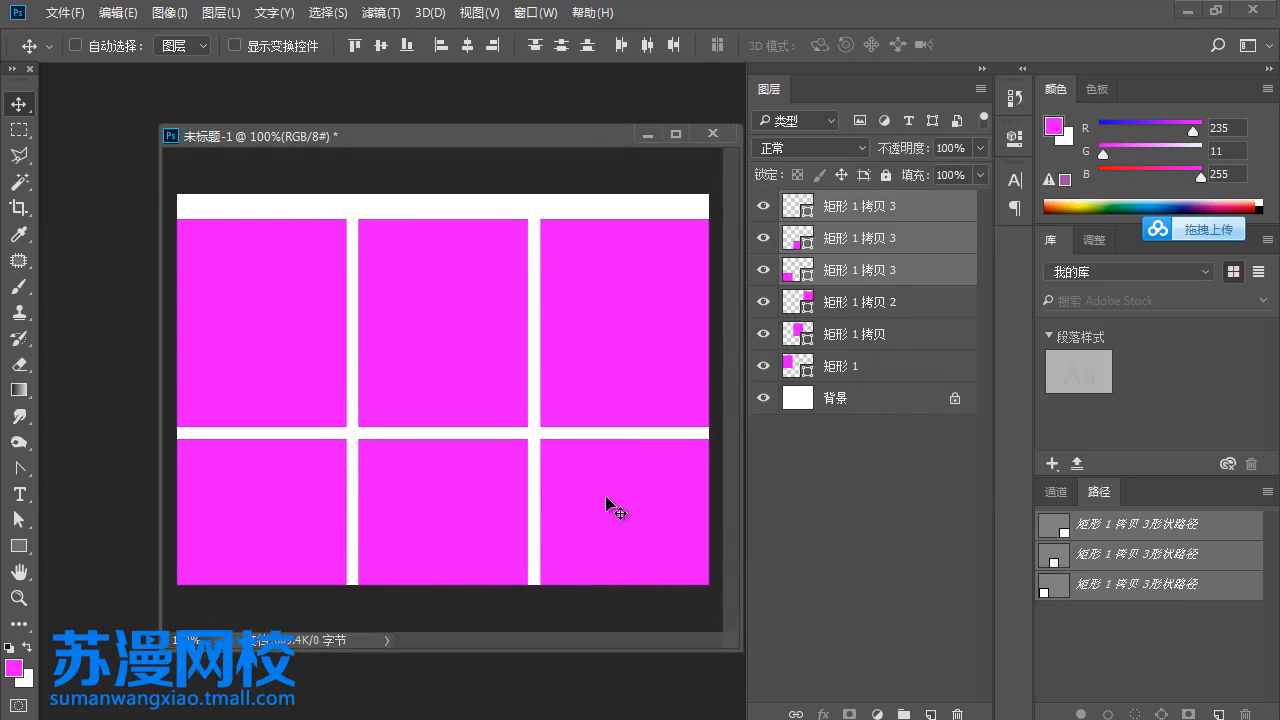
pyautogui.press('c')
pyautogui.press('shift')
pyautogui.press('c')
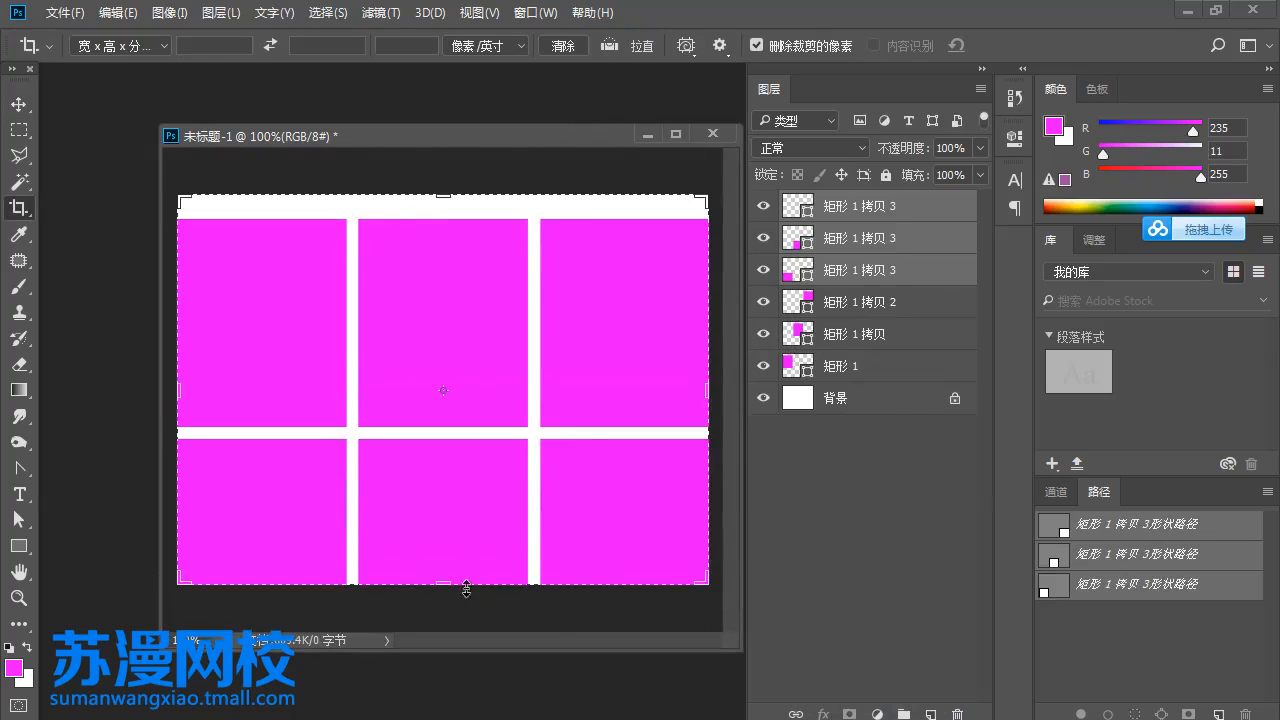
pyautogui.moveTo(466, 589)
pyautogui.mouseDown()
pyautogui.moveTo(445, 592)
pyautogui.moveTo(447, 548)
pyautogui.moveTo(458, 550)
pyautogui.moveTo(458, 613)
pyautogui.mouseUp()
pyautogui.press('Return')
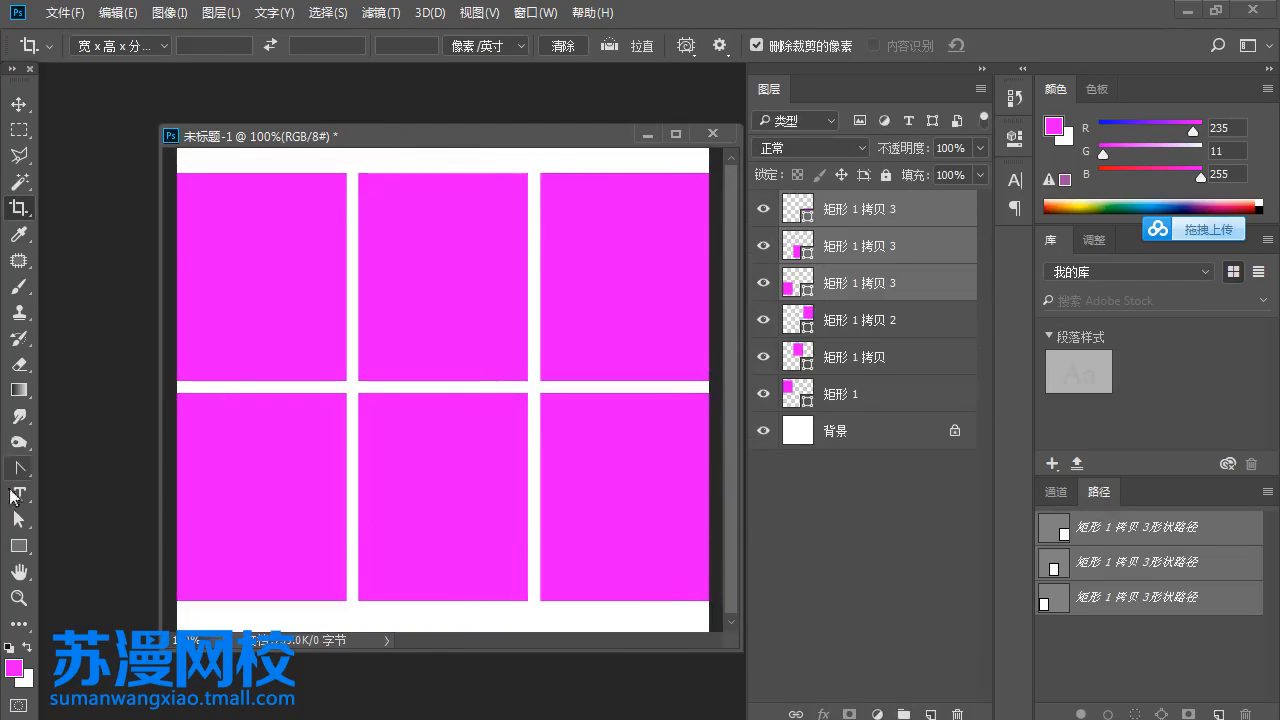
# - Zoom the view to about 82% to show the whole grid of six rectangles
pyautogui.click(18, 597)
pyautogui.keyDown('alt'); pyautogui.click(407, 449); pyautogui.keyUp('alt')
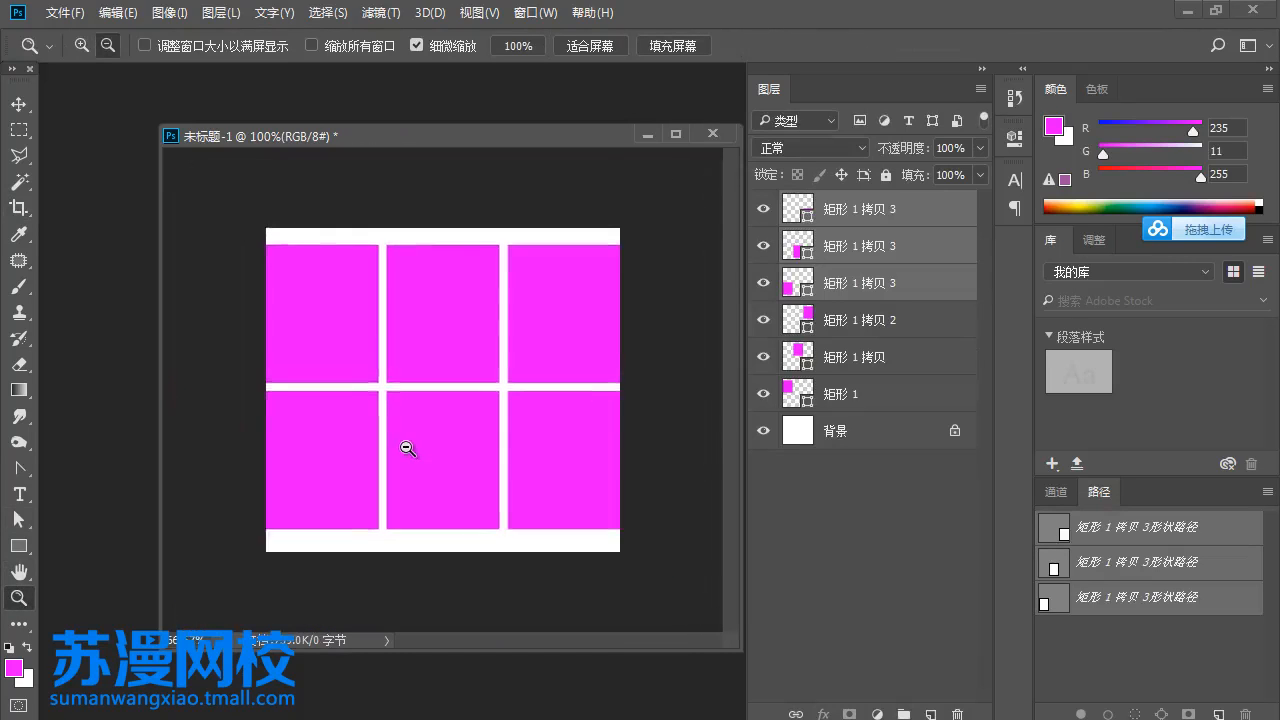
pyautogui.keyDown('alt'); pyautogui.click(407, 448); pyautogui.keyUp('alt')
pyautogui.moveTo(460, 409); pyautogui.dragTo(491, 425)
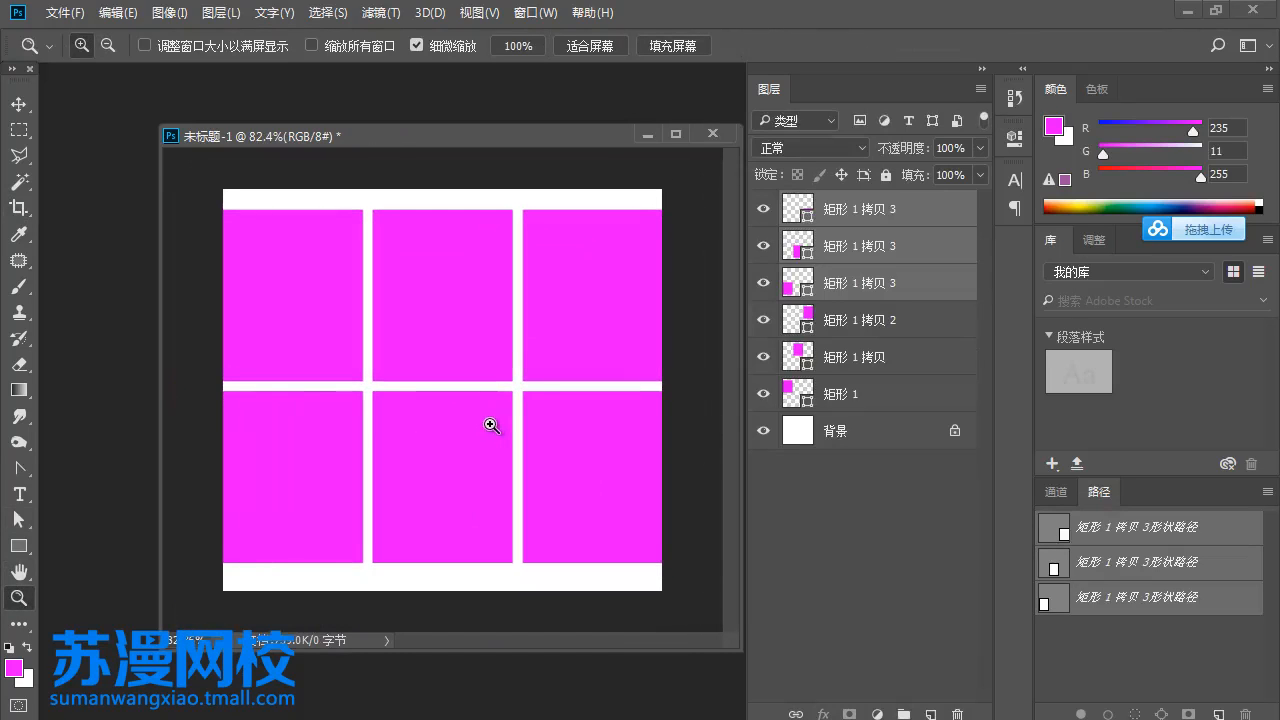